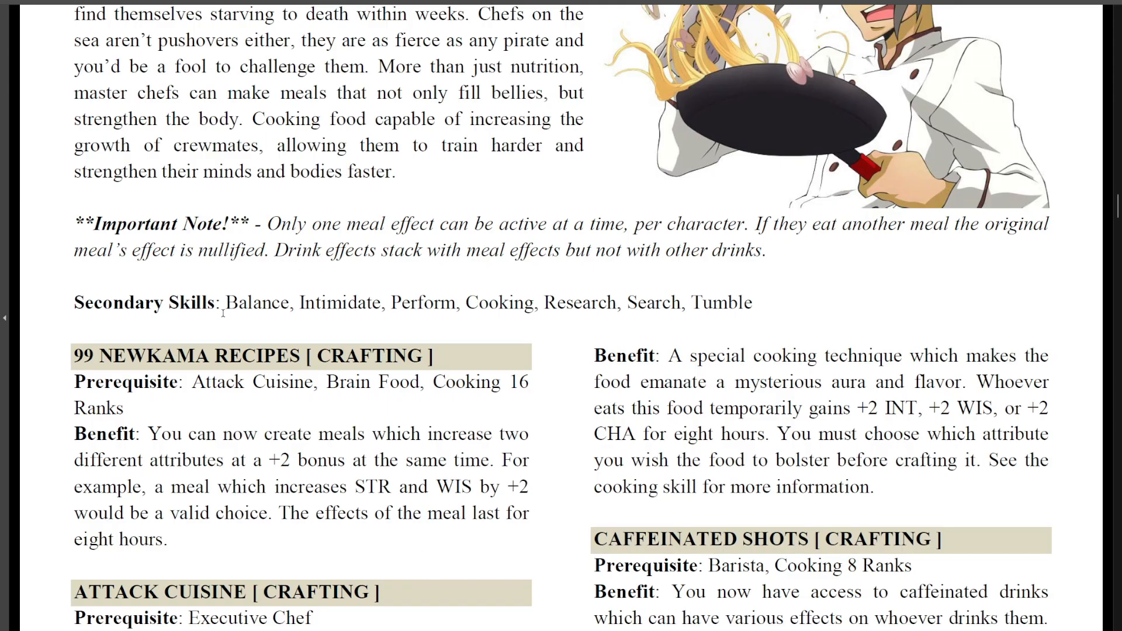
# Review the Secondary Skills line in the chef section of the rulebook
pyautogui.moveTo(74, 302); pyautogui.dragTo(752, 302)
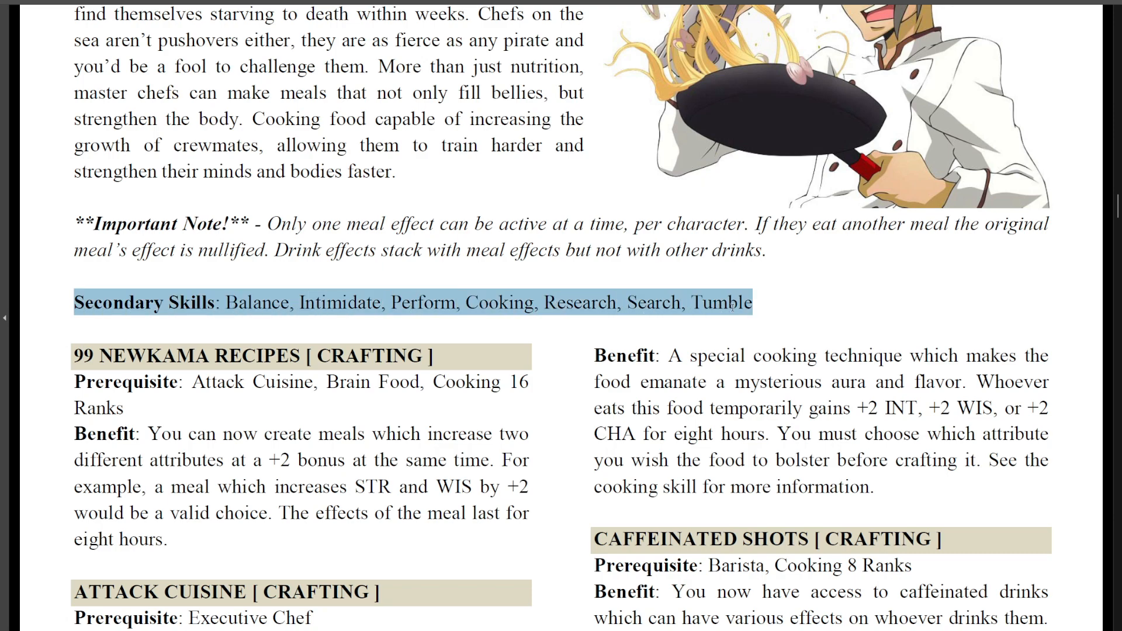
pyautogui.click(295, 330)
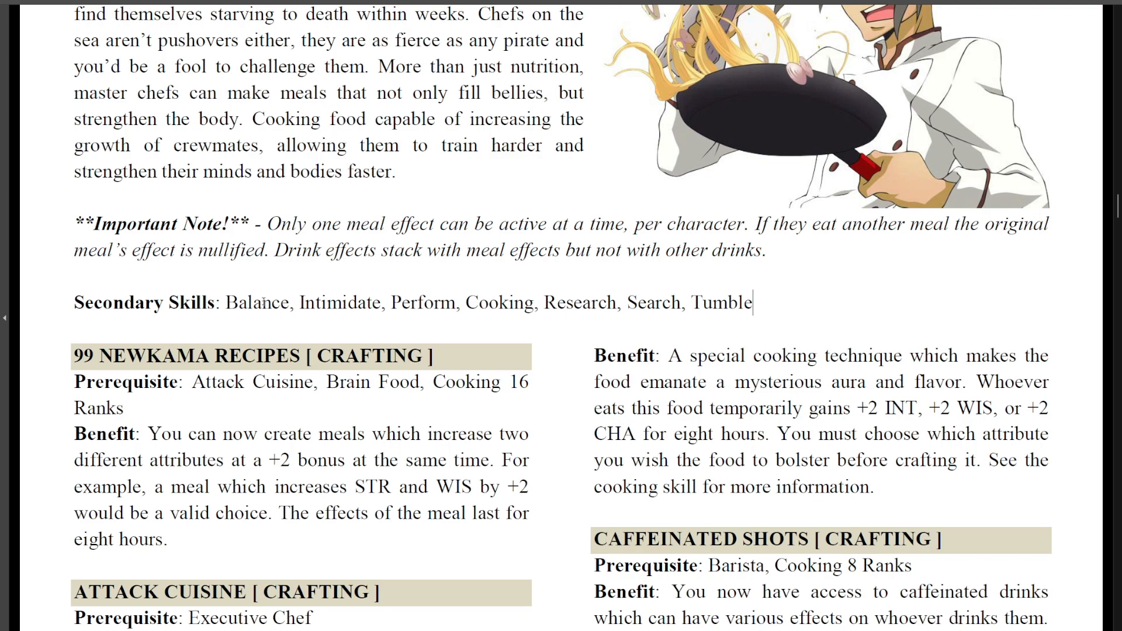
pyautogui.moveTo(225, 308); pyautogui.dragTo(753, 306)
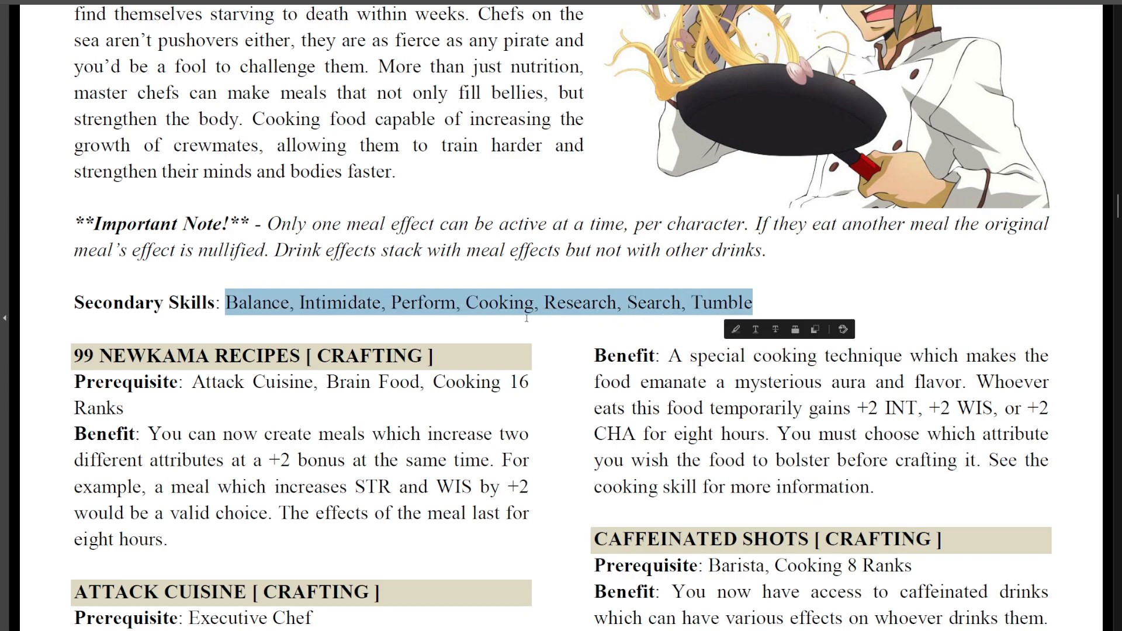
pyautogui.press('Right')
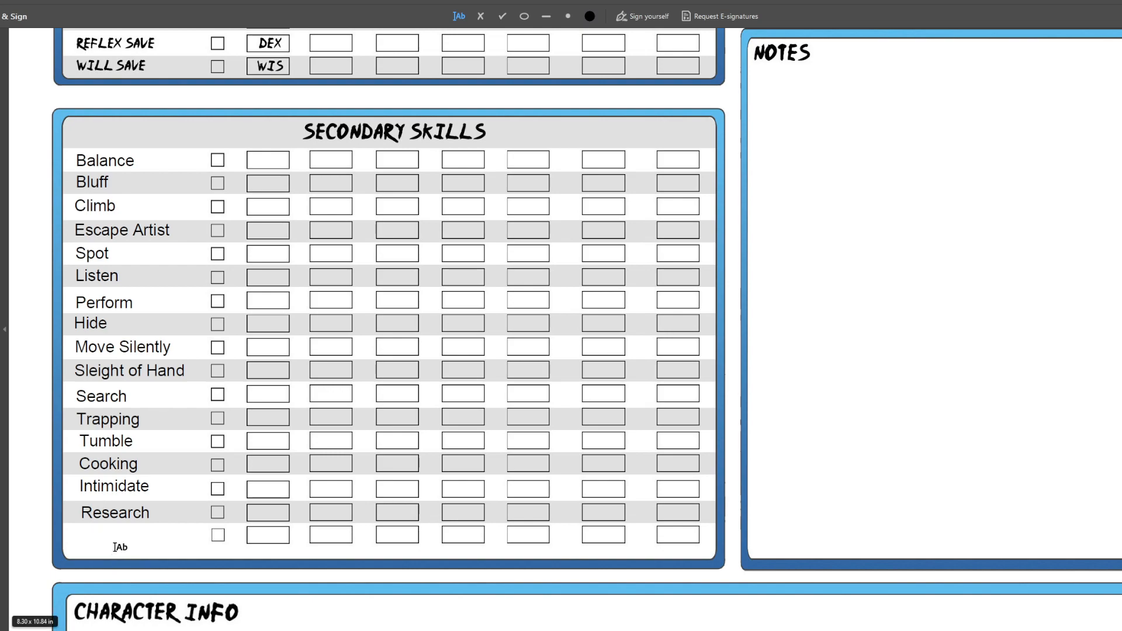
# Mark the F boxes with an X for Weapon Attack, Reflex Save and Initiative under Primary Skills
pyautogui.scroll(3, 170, 426)
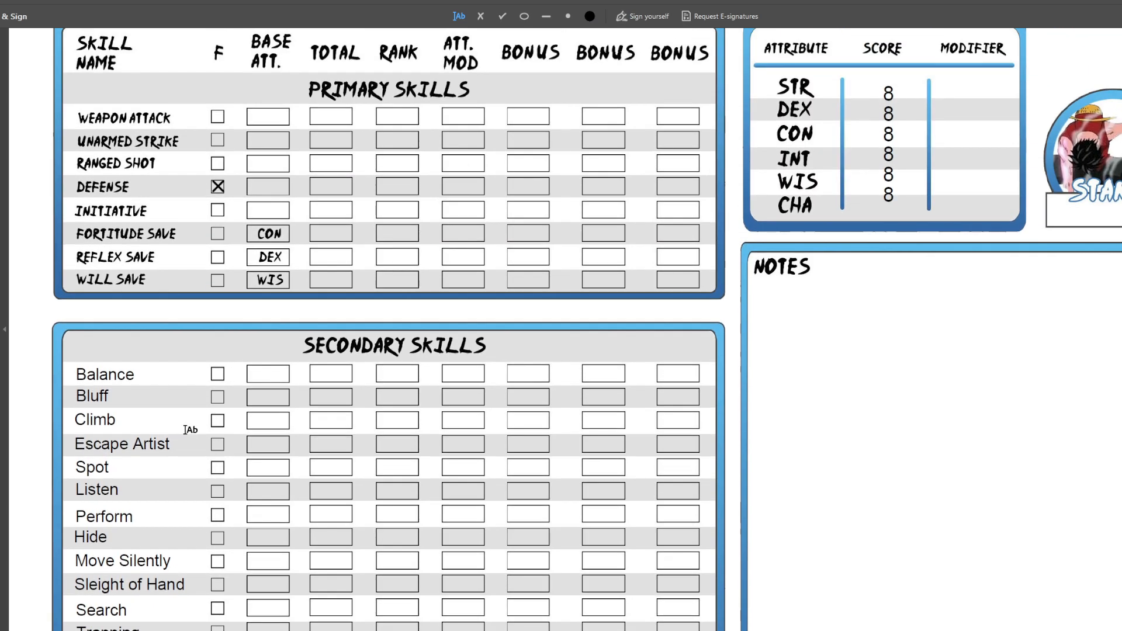
pyautogui.scroll(1, 184, 430)
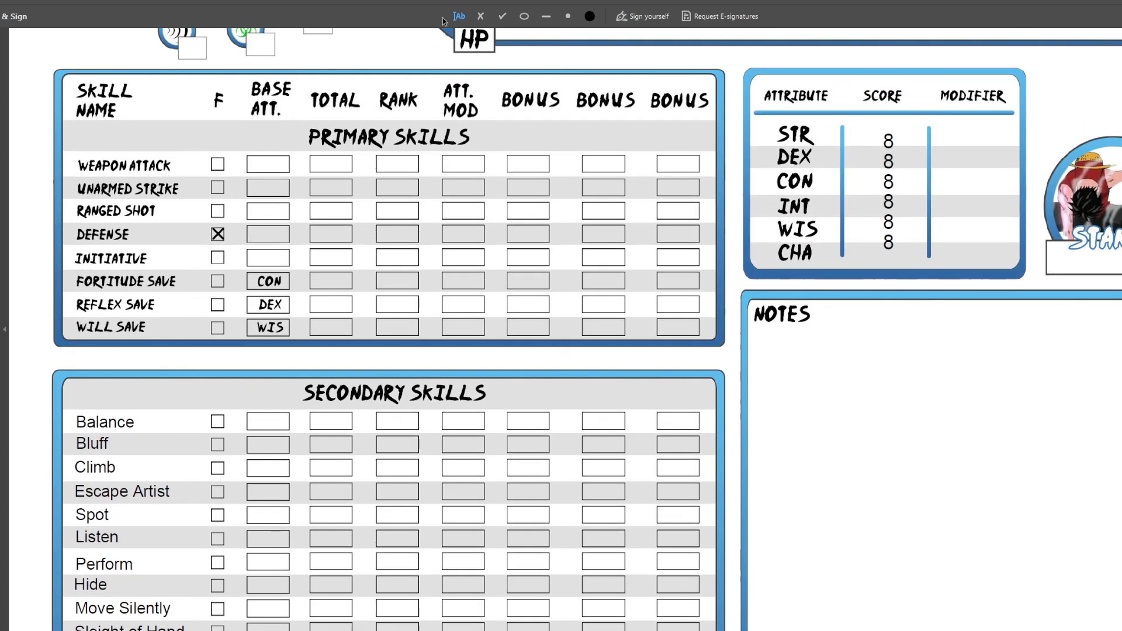
pyautogui.click(481, 16)
pyautogui.scroll(-2, 312, 224)
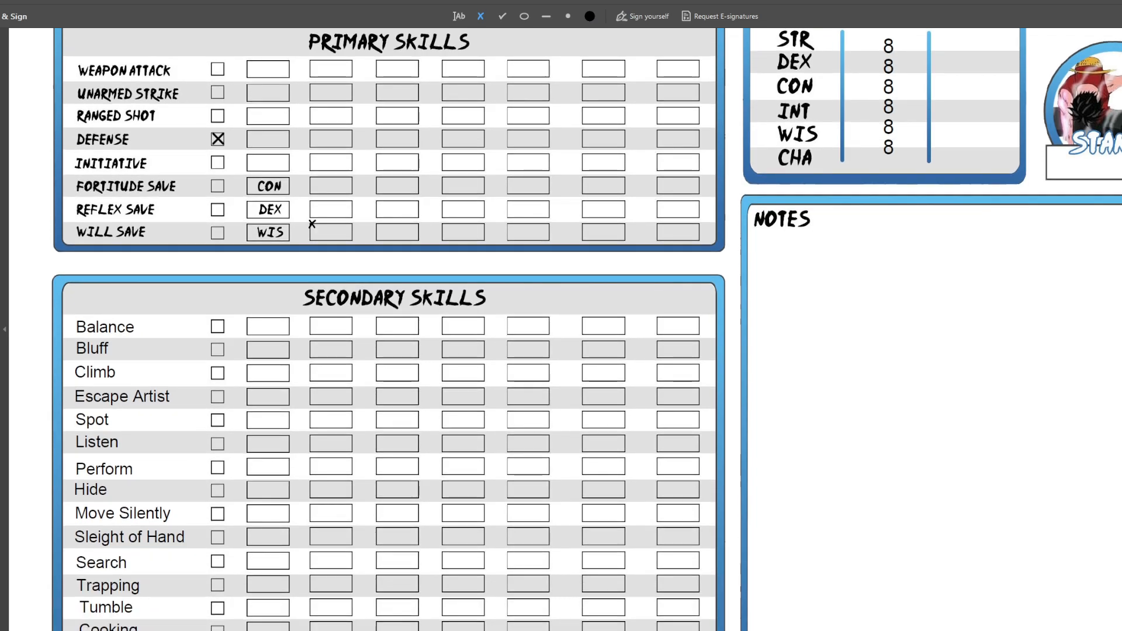
pyautogui.scroll(1, 312, 224)
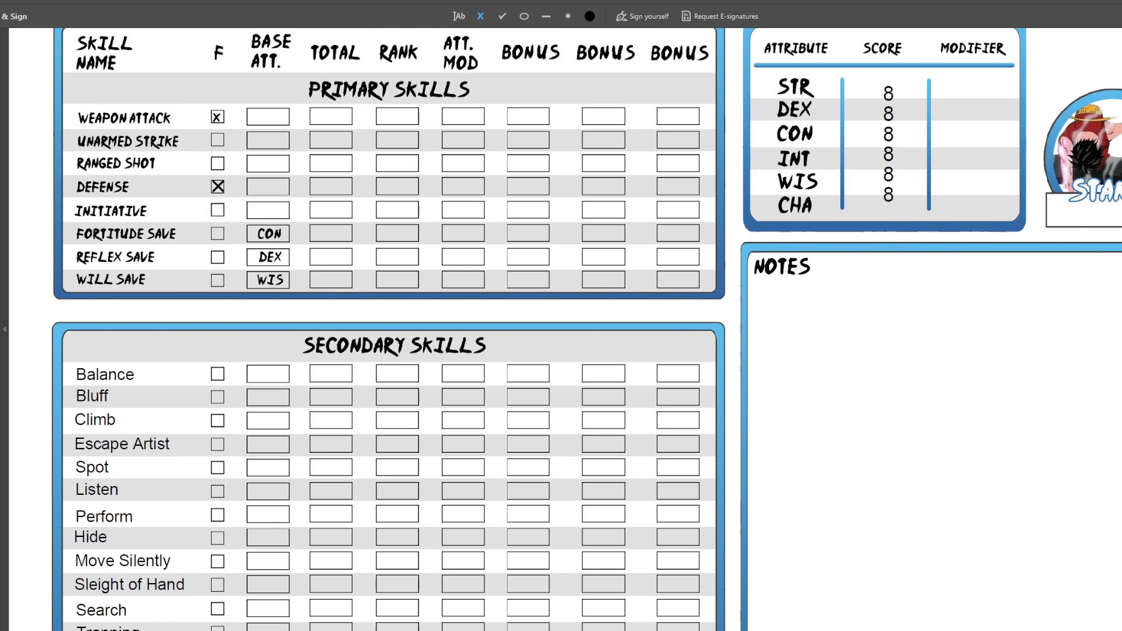
pyautogui.click(218, 116)
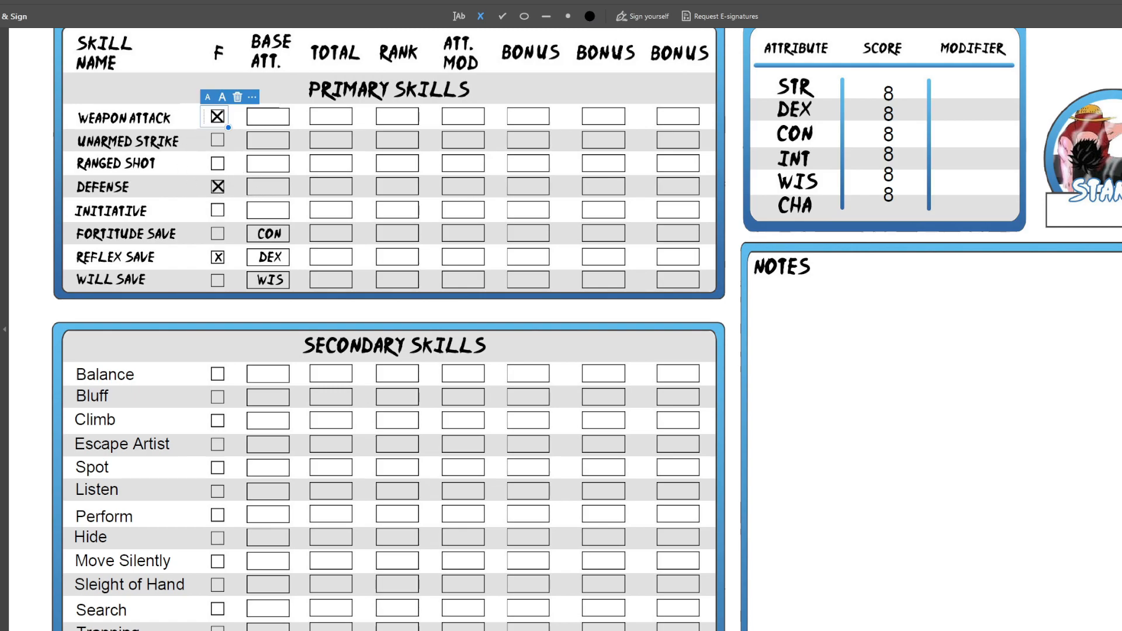
pyautogui.click(218, 257)
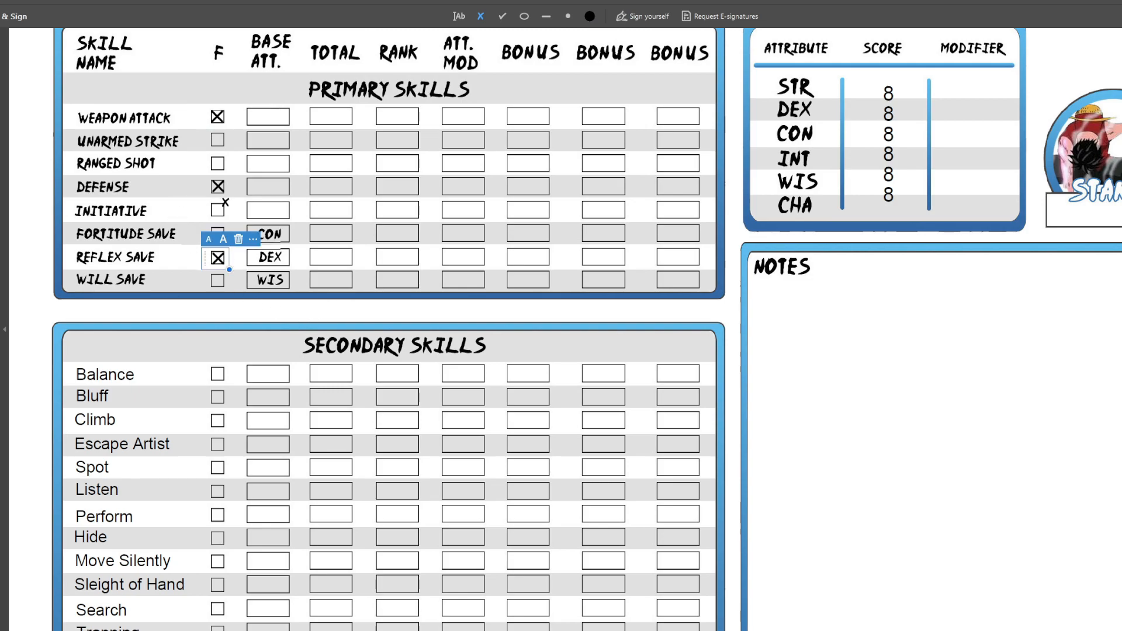
pyautogui.click(218, 210)
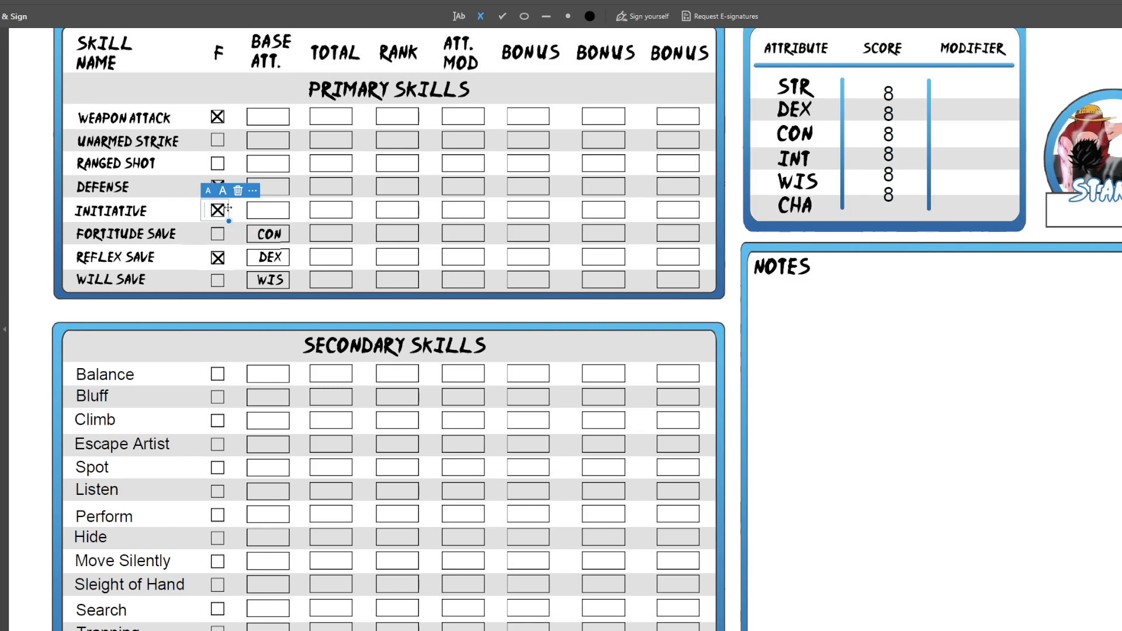
pyautogui.scroll(1, 353, 263)
pyautogui.scroll(-1, 374, 266)
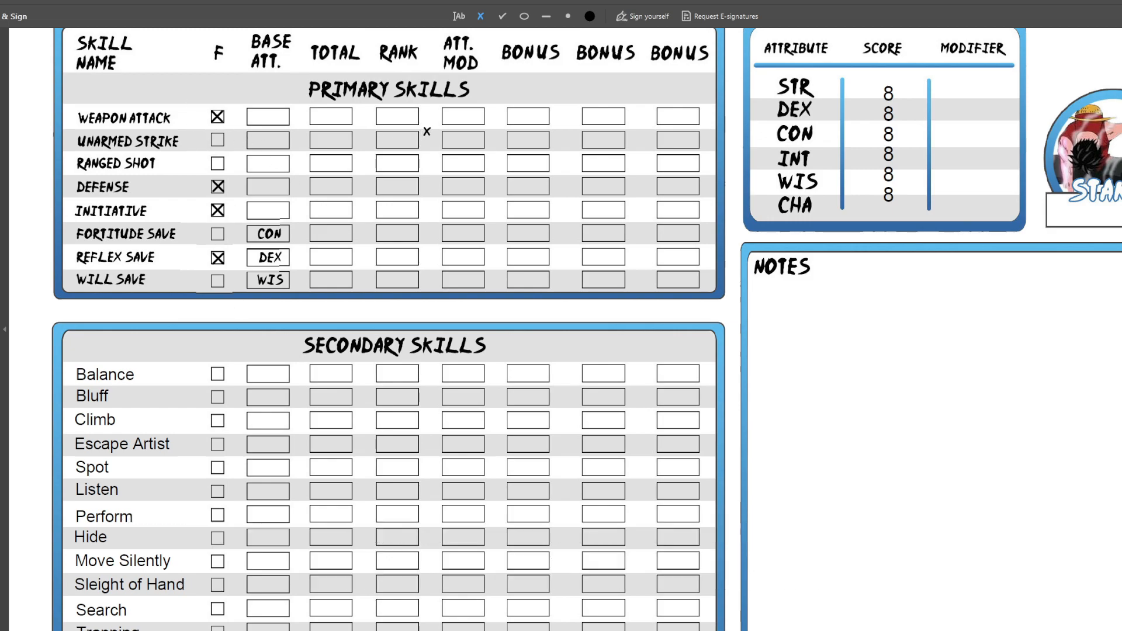
# Enter a rank of 4 for Weapon Attack and Defense, aligning each number in its Rank box
pyautogui.click(459, 16)
pyautogui.click(392, 115)
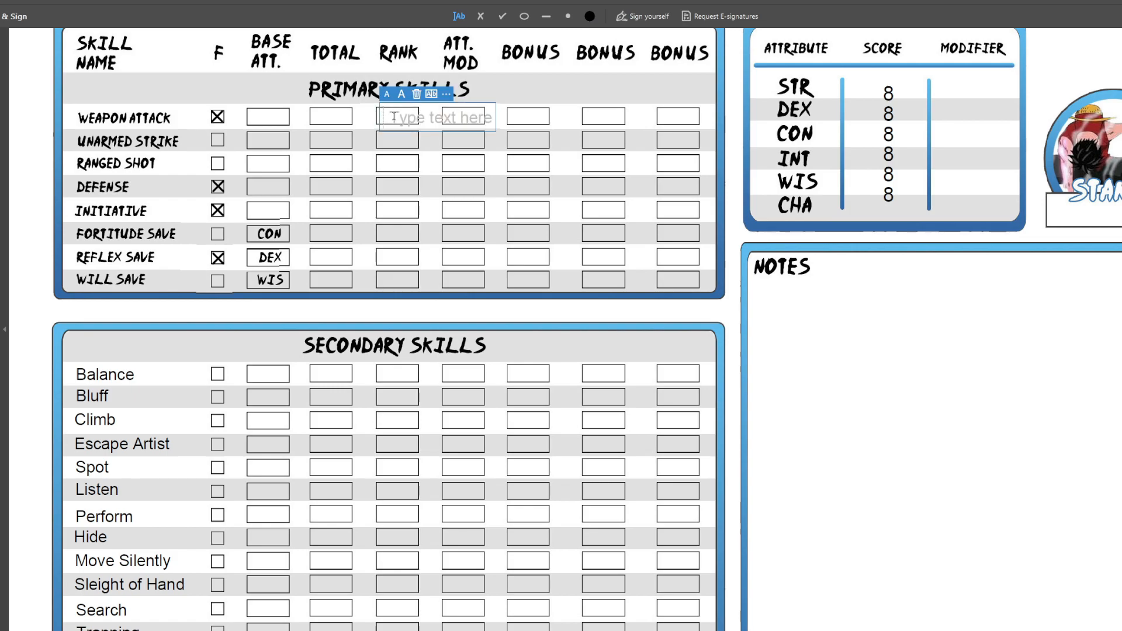
pyautogui.write('4')
pyautogui.moveTo(379, 118); pyautogui.dragTo(379, 117)
pyautogui.click(388, 163)
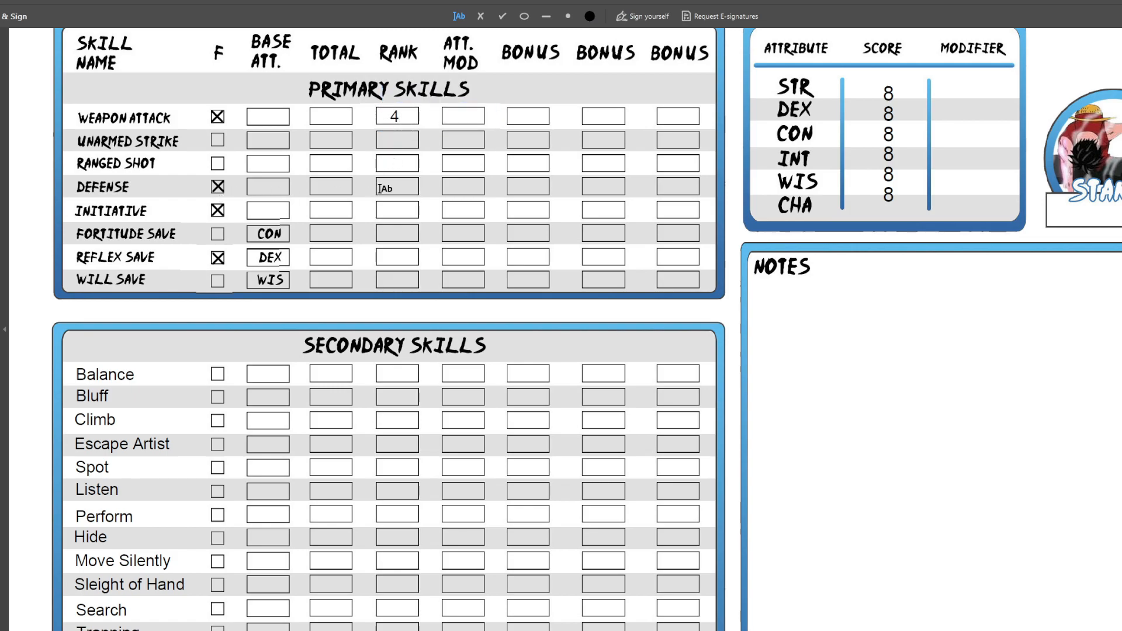
pyautogui.click(383, 187)
pyautogui.write('4')
pyautogui.click(384, 190)
pyautogui.moveTo(384, 191); pyautogui.dragTo(386, 190)
# Enter a rank of 4 for Initiative and Reflex Save in the Primary Skills table
pyautogui.click(388, 218)
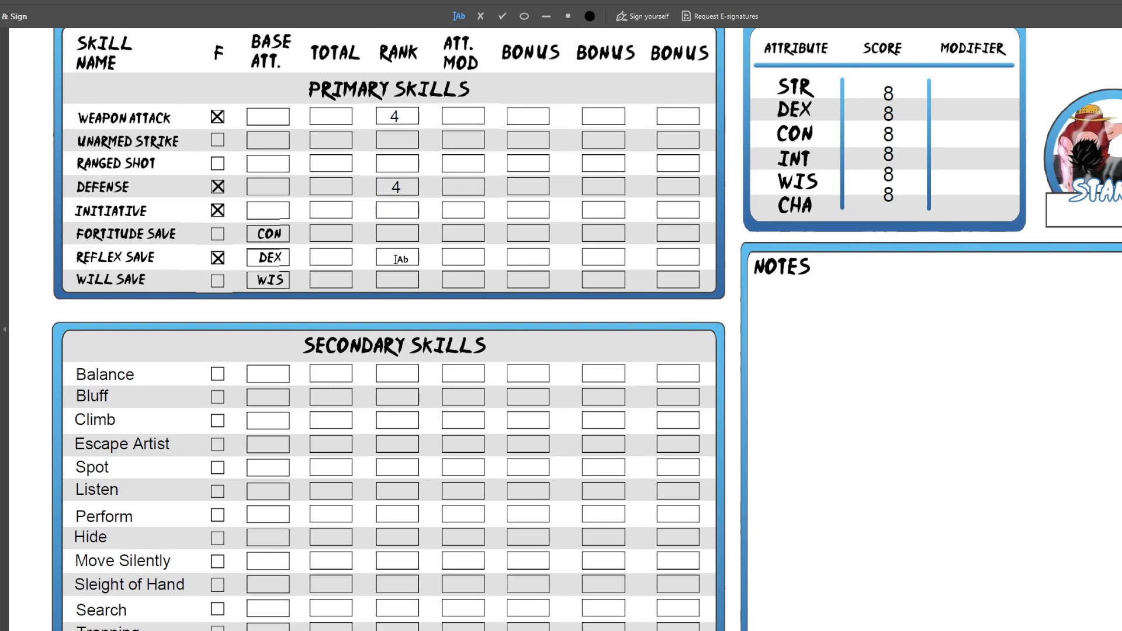
pyautogui.click(393, 212)
pyautogui.write('4')
pyautogui.click(389, 213)
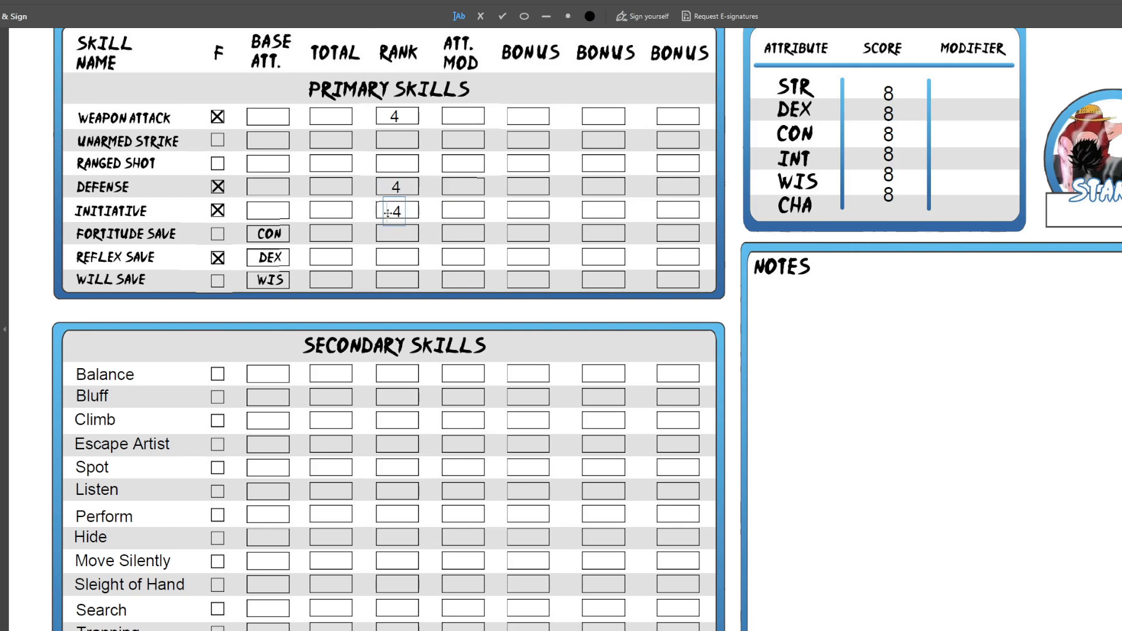
pyautogui.moveTo(388, 213); pyautogui.dragTo(387, 259)
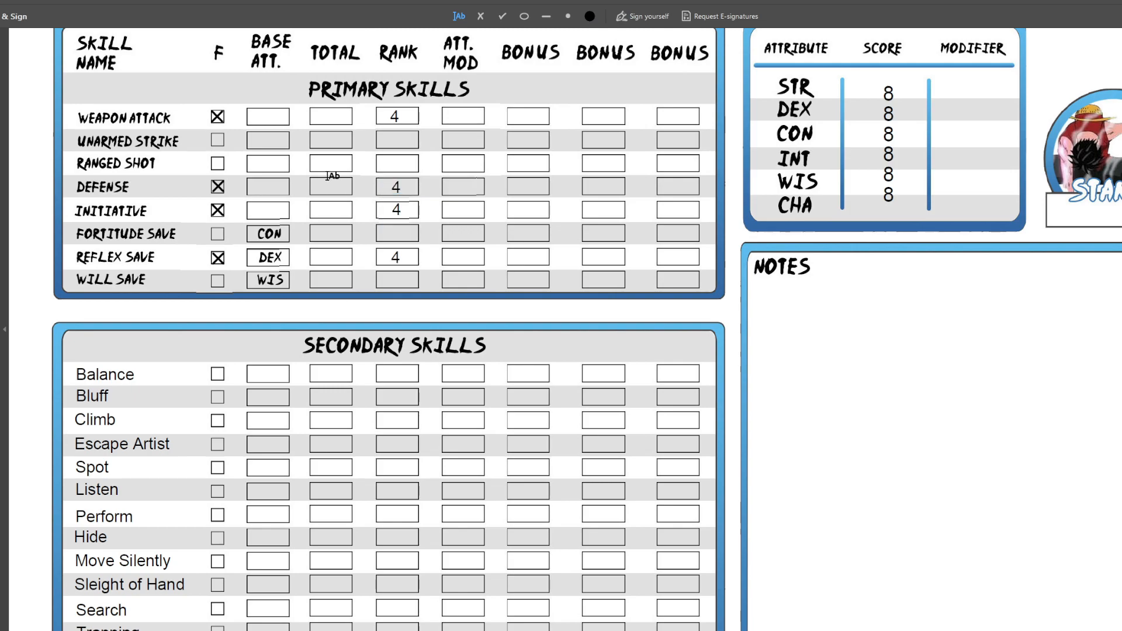
# Enter a rank of 1 for Unarmed Strike and Ranged Shot, aligning the numbers in their Rank boxes
pyautogui.click(393, 139)
pyautogui.write('1')
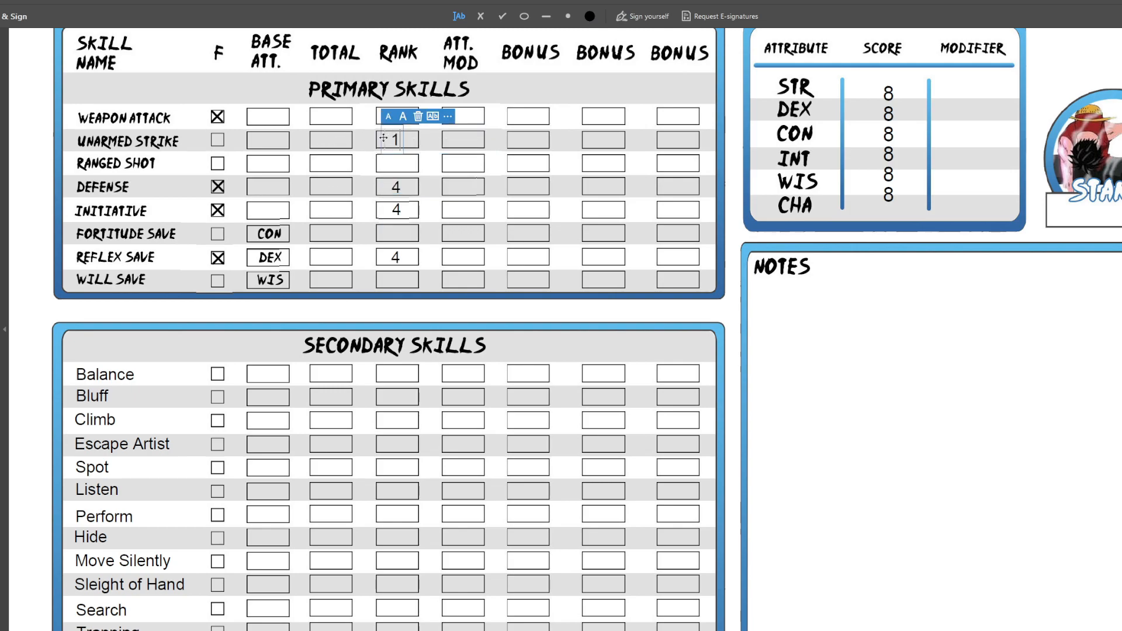
pyautogui.click(394, 164)
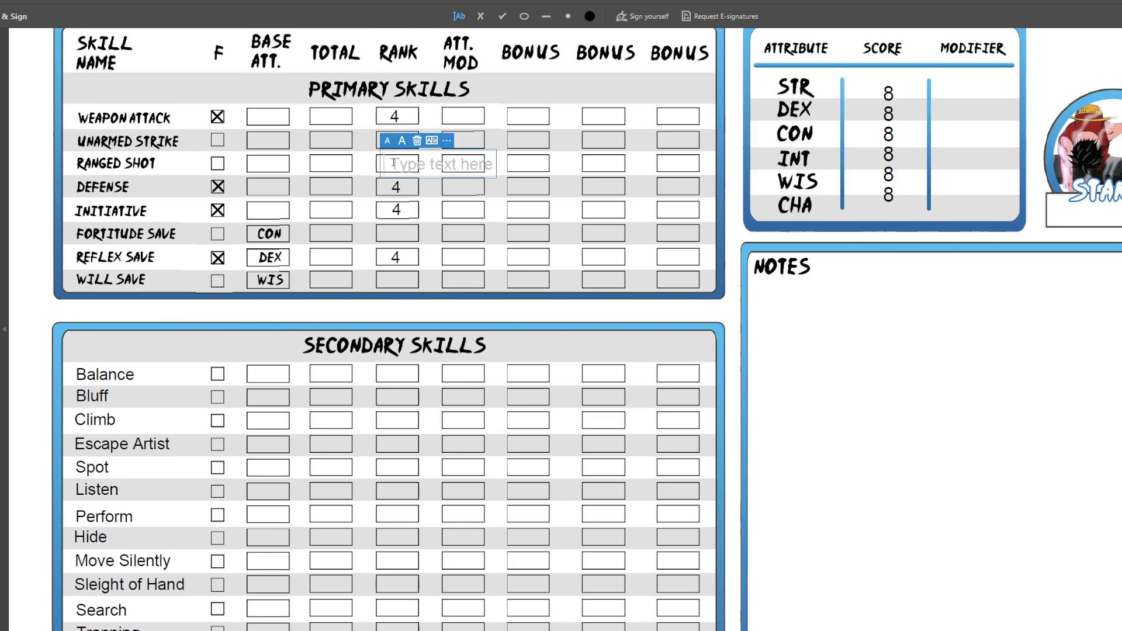
pyautogui.write('1')
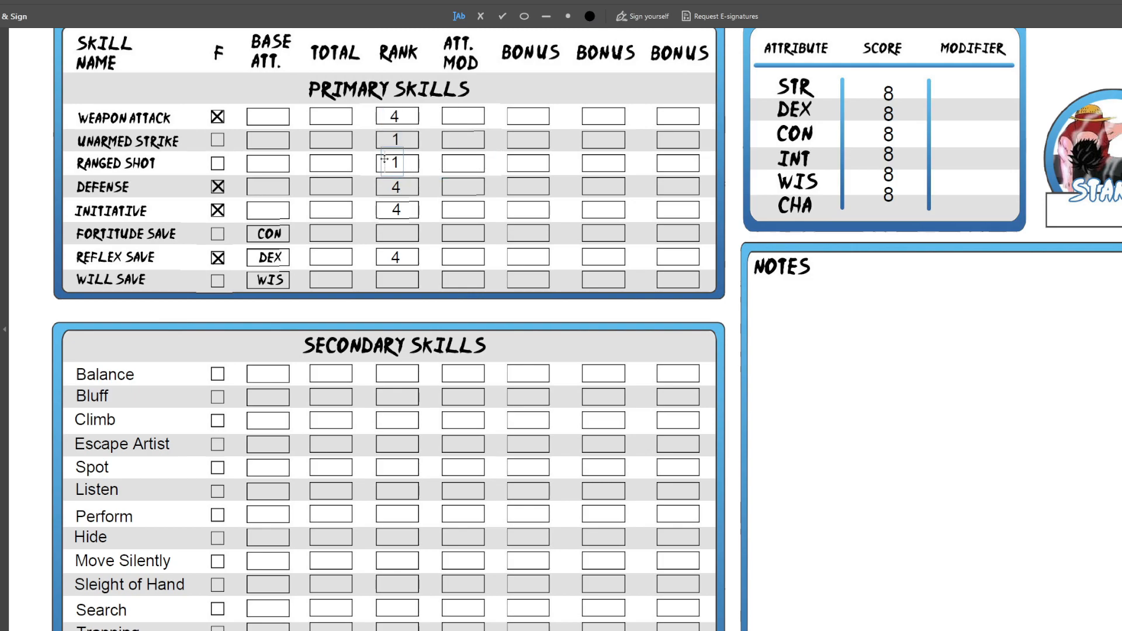
pyautogui.moveTo(384, 159); pyautogui.dragTo(385, 160)
# Enter a rank of 1 for Fortitude Save and Will Save in the Primary Skills table
pyautogui.click(395, 233)
pyautogui.write('1')
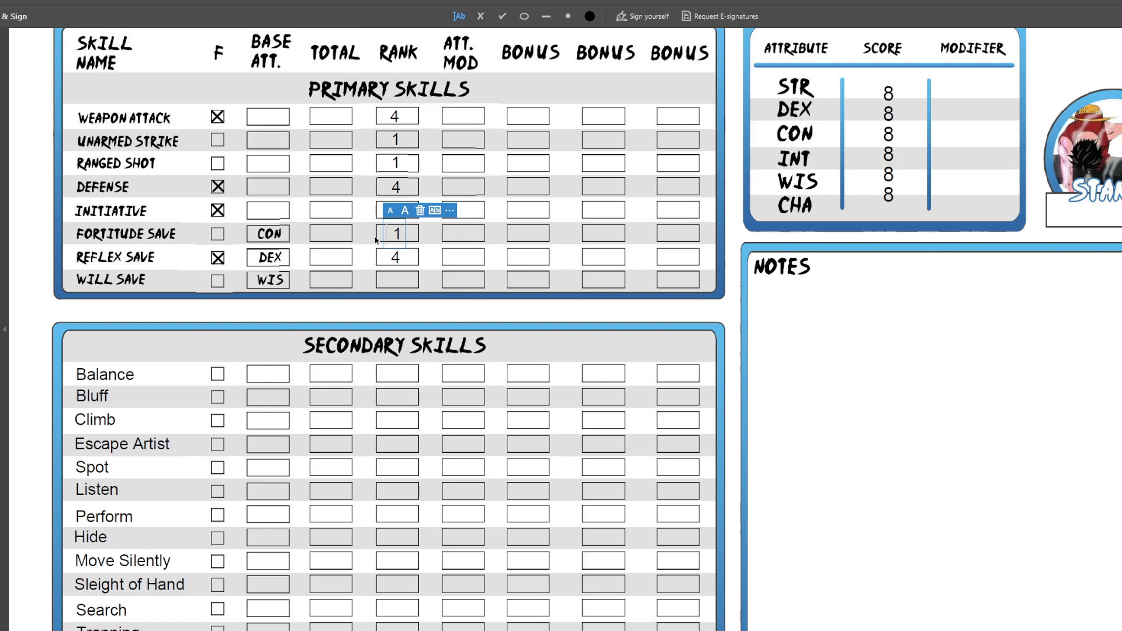
pyautogui.click(379, 239)
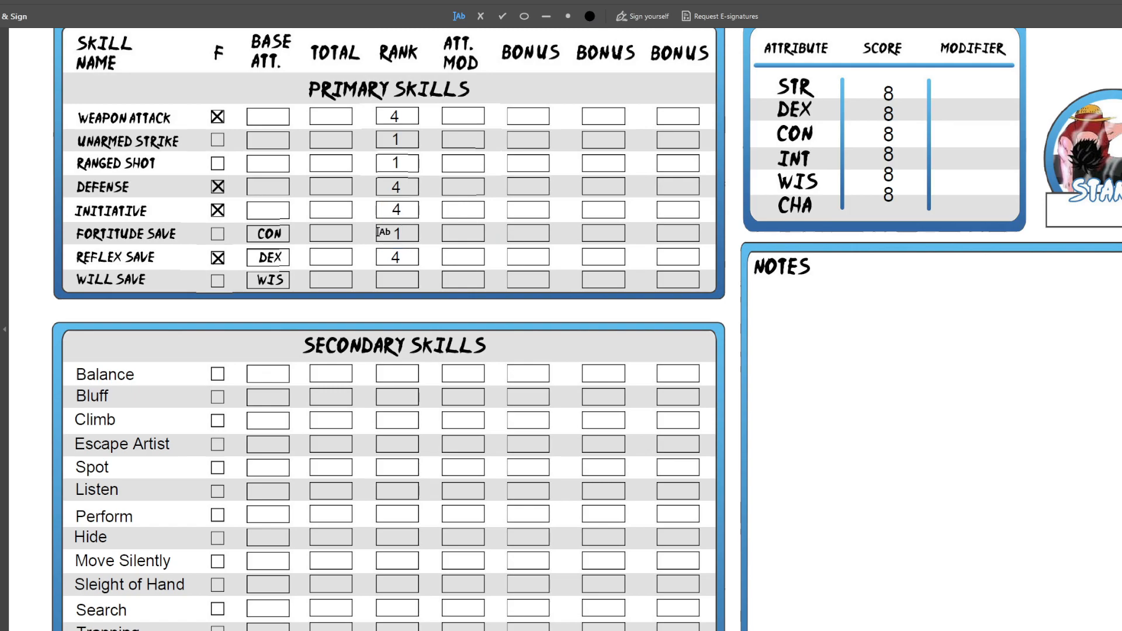
pyautogui.click(399, 279)
pyautogui.write('1')
pyautogui.click(384, 275)
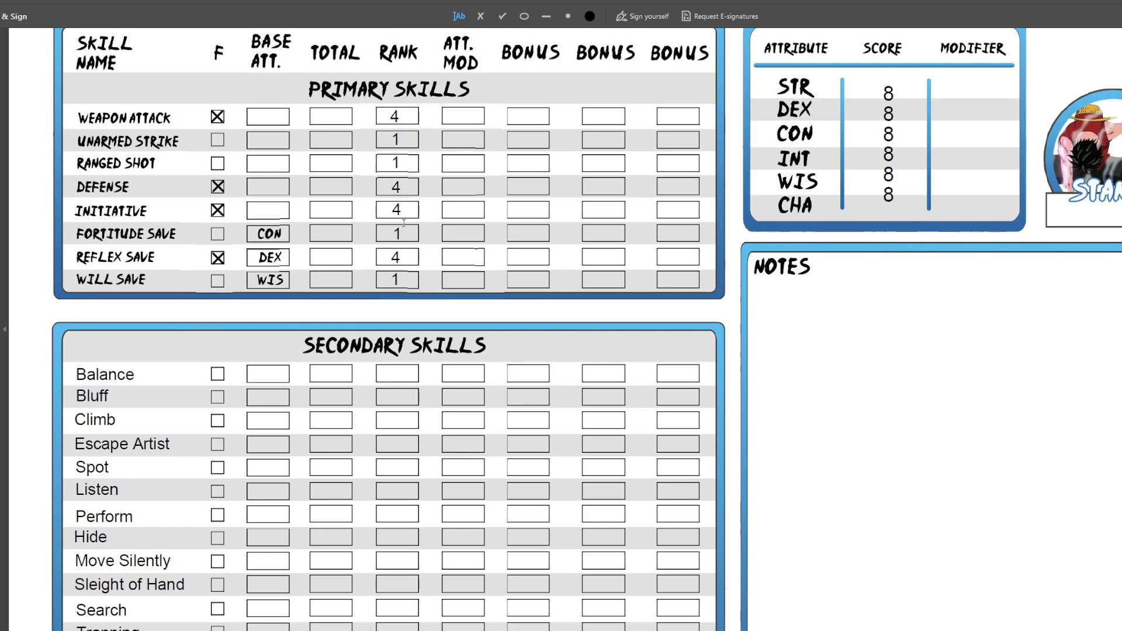
# Mark the F box with an X for Sleight of Hand under Secondary Skills
pyautogui.scroll(1, 404, 223)
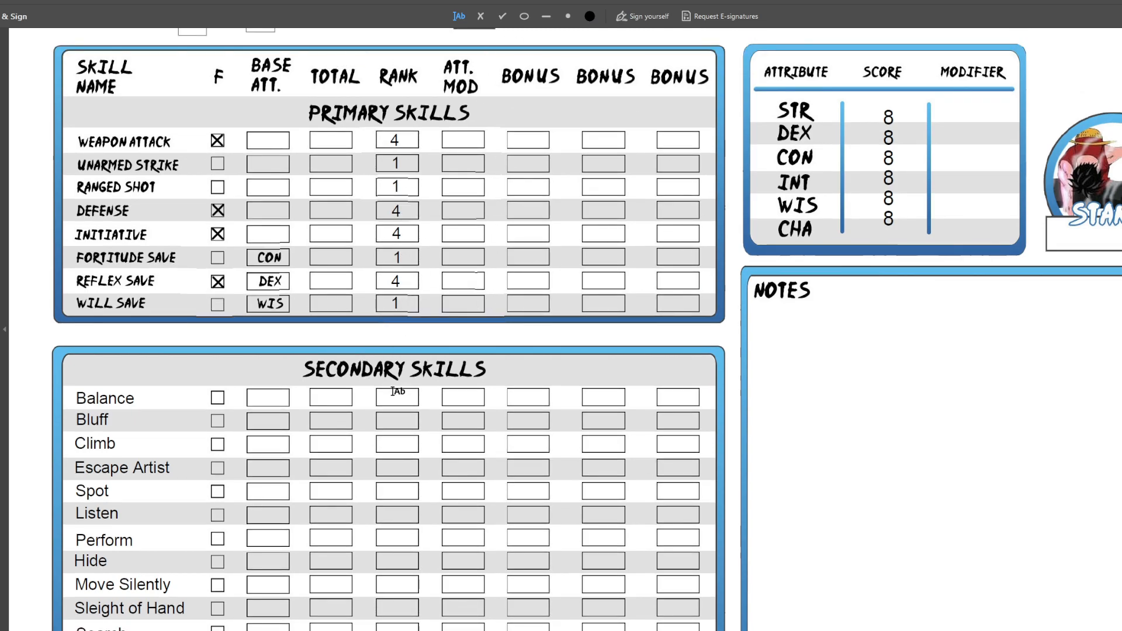
pyautogui.scroll(1, 416, 191)
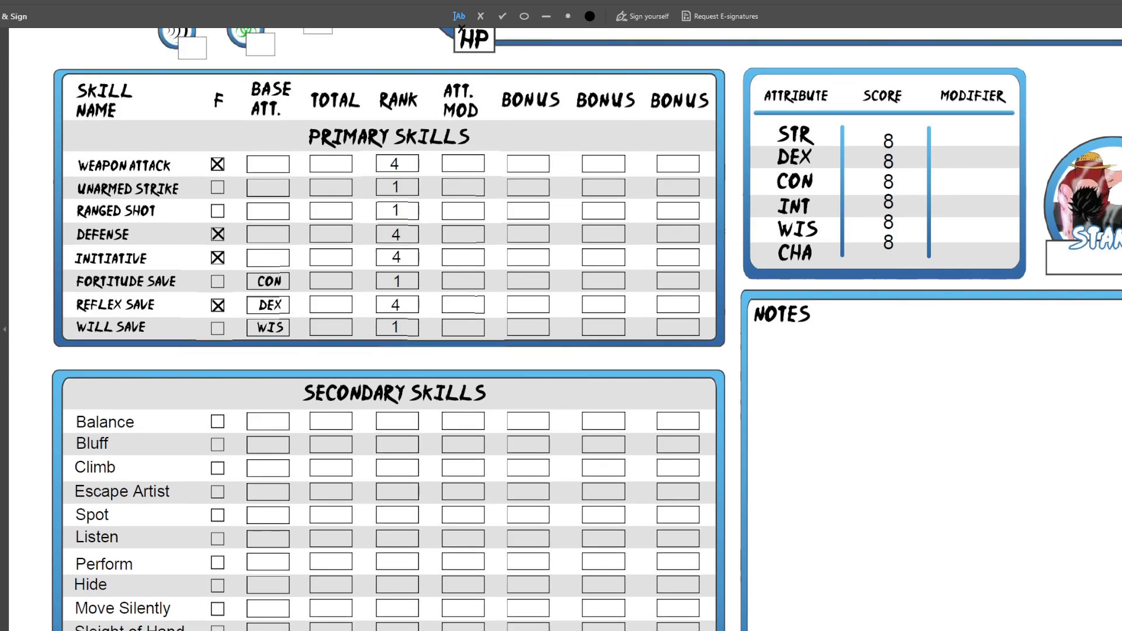
pyautogui.click(481, 16)
pyautogui.scroll(-10, 211, 246)
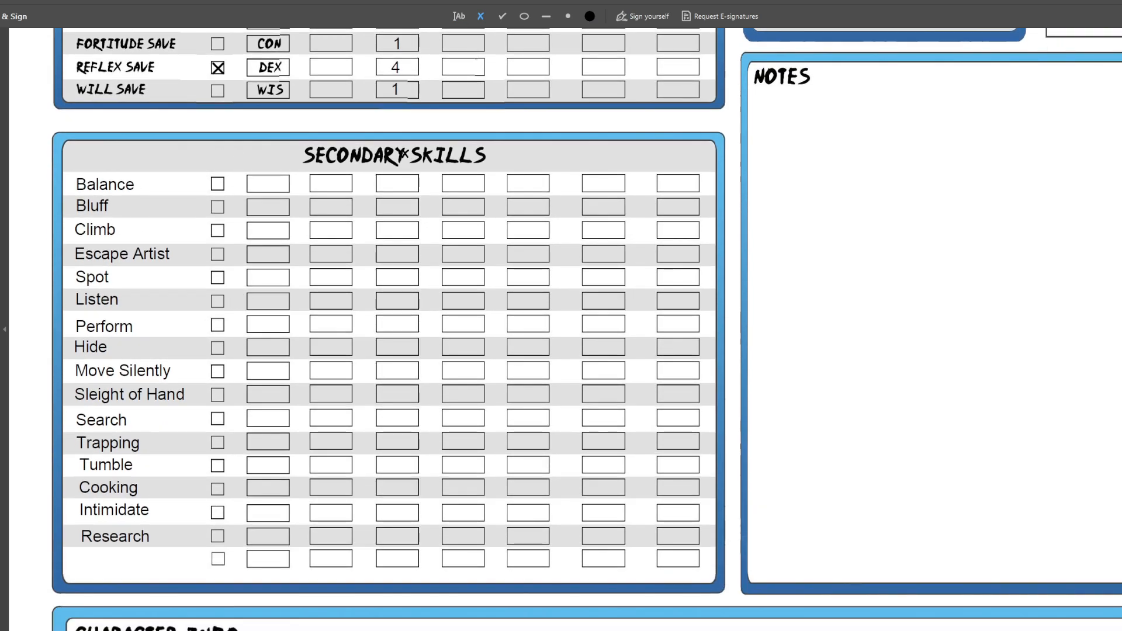
pyautogui.click(218, 394)
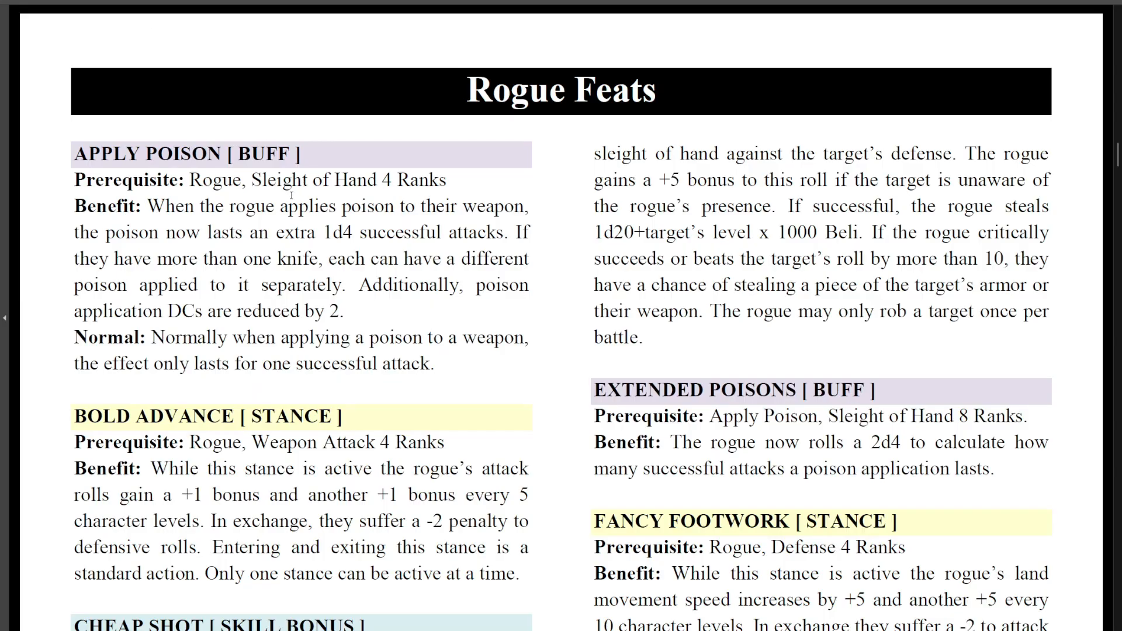
# Read through the Rogue Feats from Apply Poison to Viscerate, checking which skills and ranks their prerequisites require
pyautogui.scroll(-1, 291, 195)
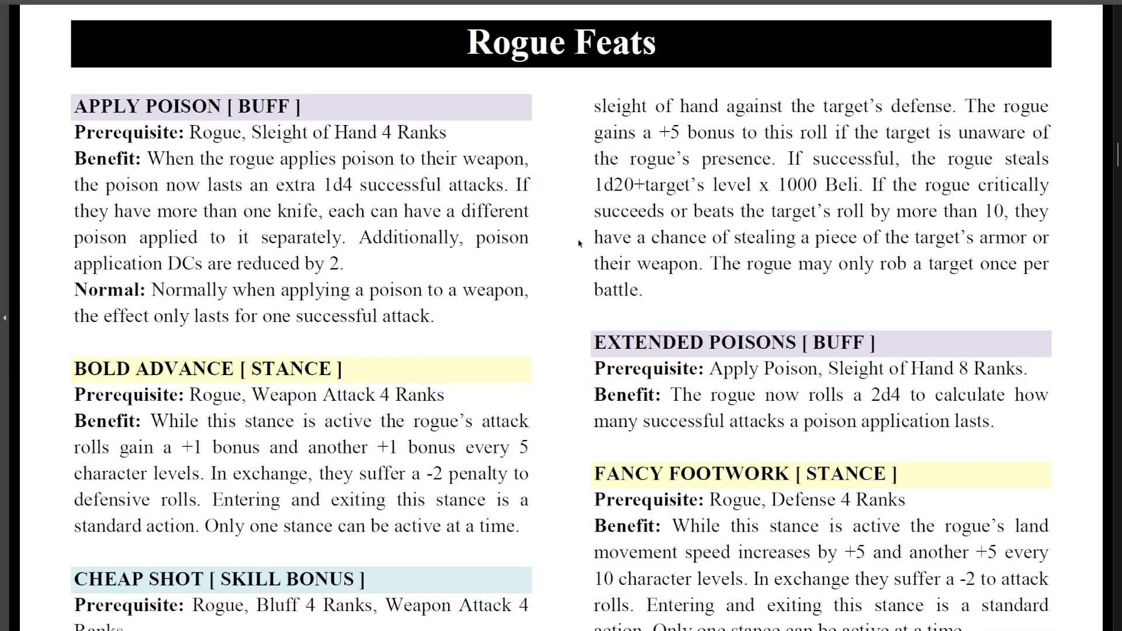
pyautogui.scroll(-1, 558, 234)
pyautogui.moveTo(253, 108); pyautogui.dragTo(447, 110)
pyautogui.scroll(-5, 491, 221)
pyautogui.scroll(-2, 583, 268)
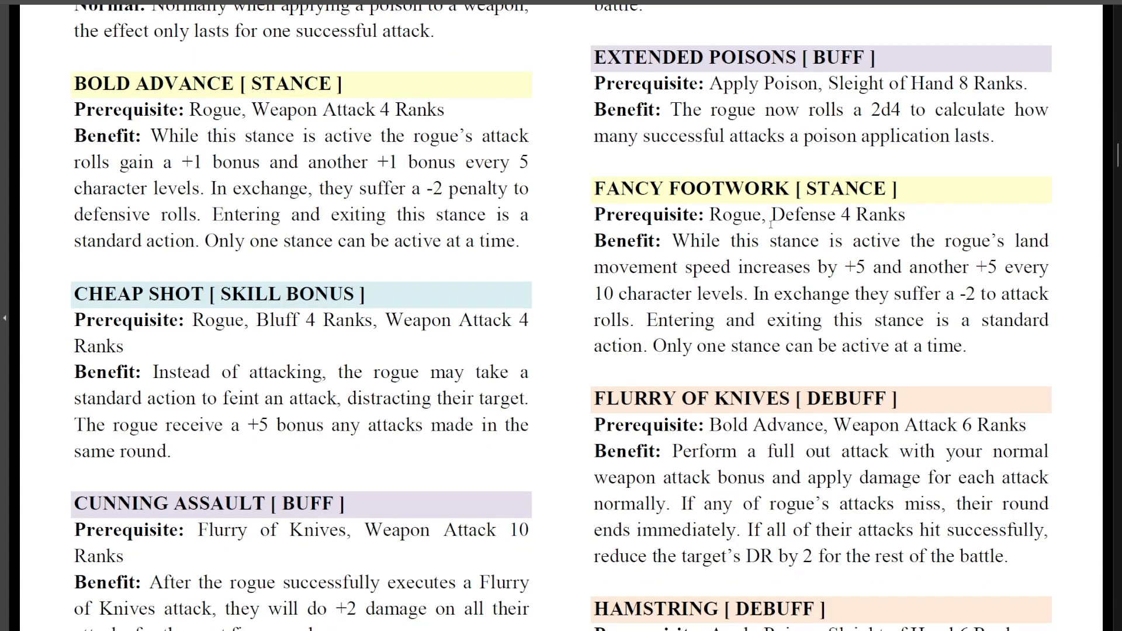
pyautogui.moveTo(256, 249); pyautogui.dragTo(369, 250)
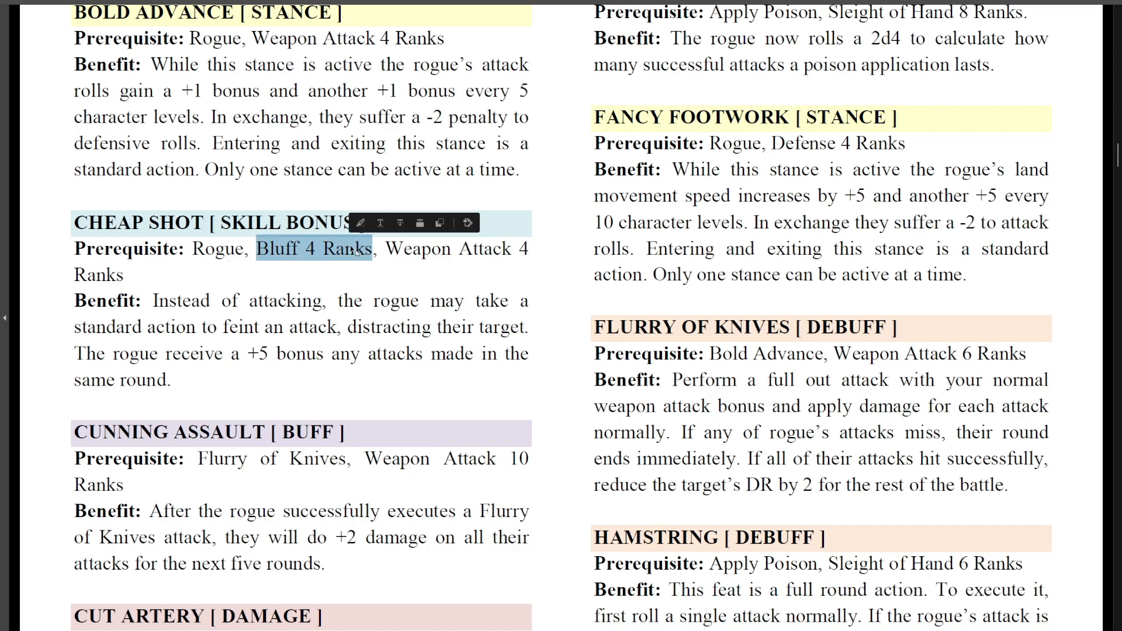
pyautogui.scroll(-11, 509, 342)
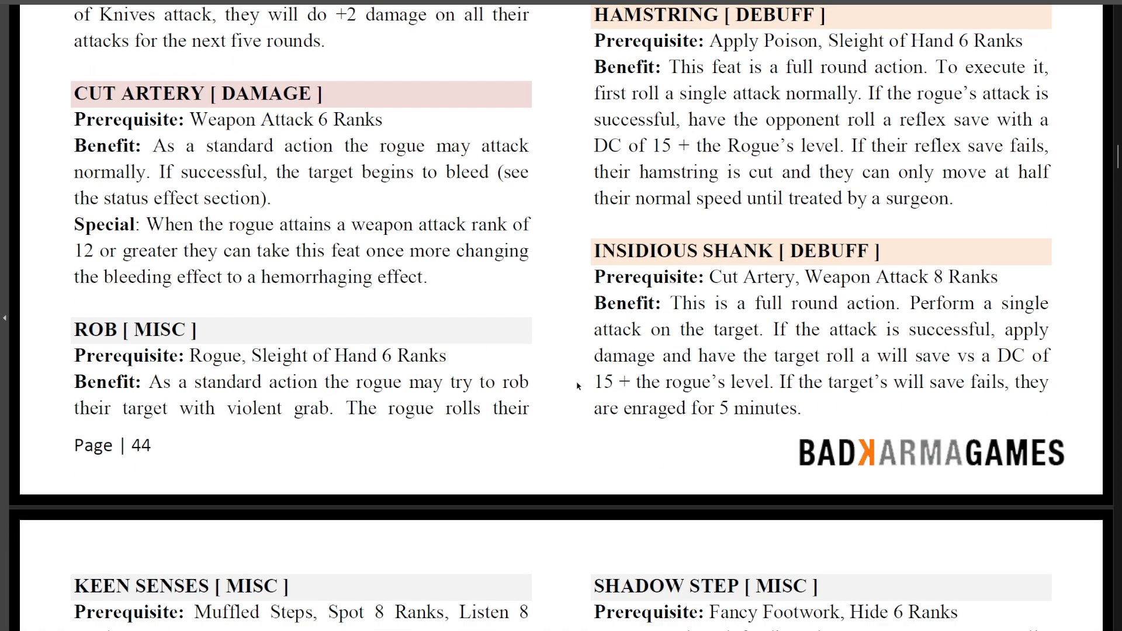
pyautogui.scroll(-5, 578, 386)
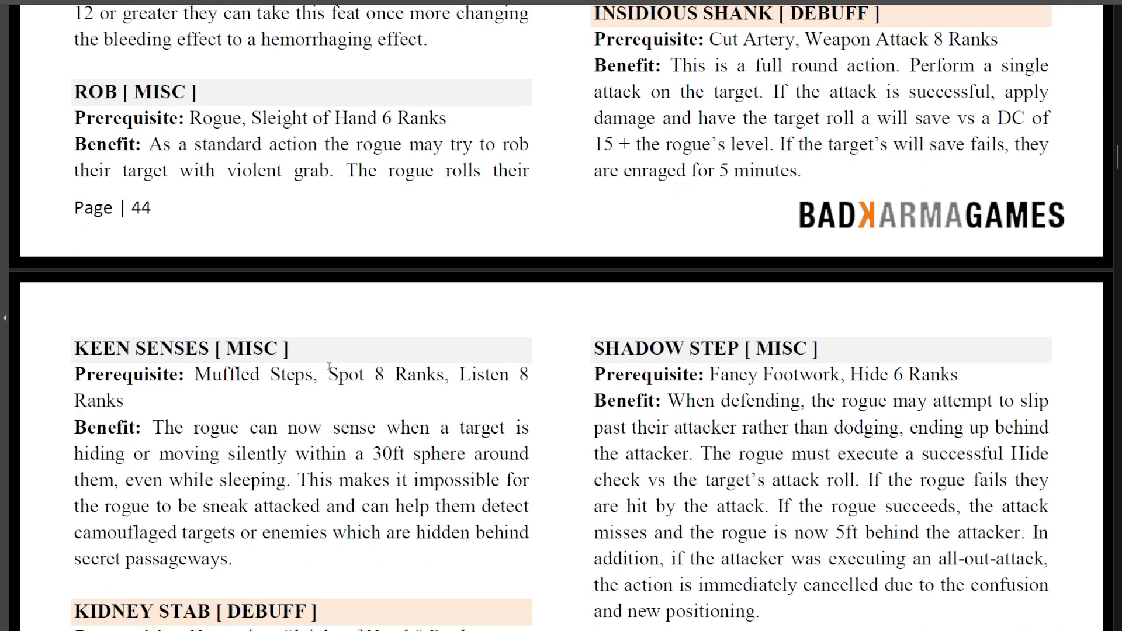
pyautogui.moveTo(328, 375); pyautogui.dragTo(383, 377)
pyautogui.scroll(-5, 381, 381)
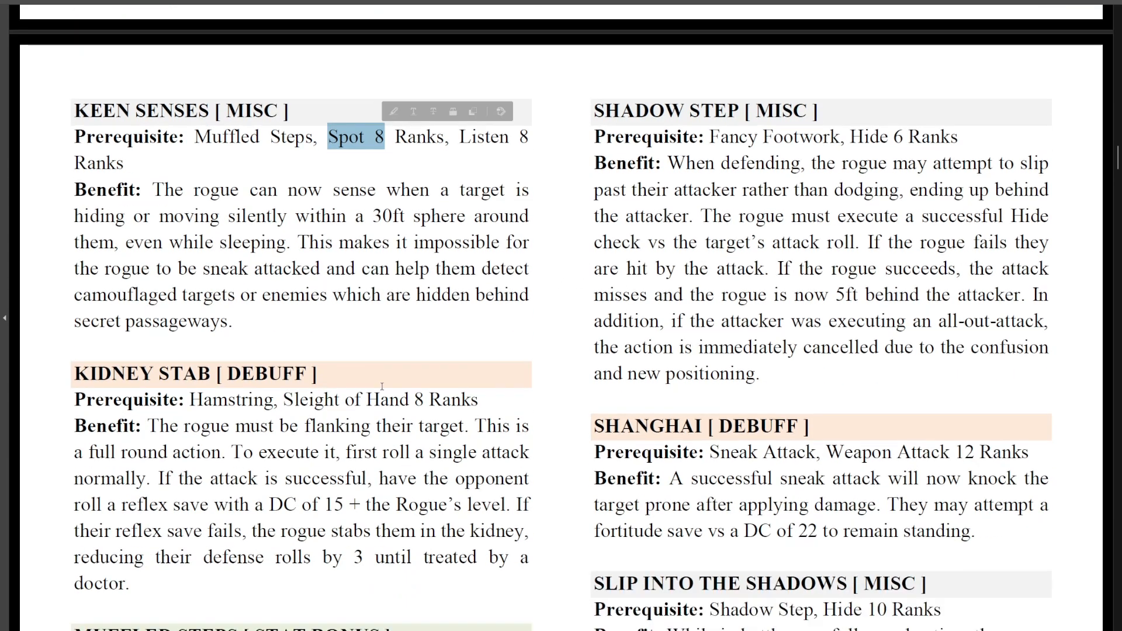
pyautogui.scroll(-3, 381, 381)
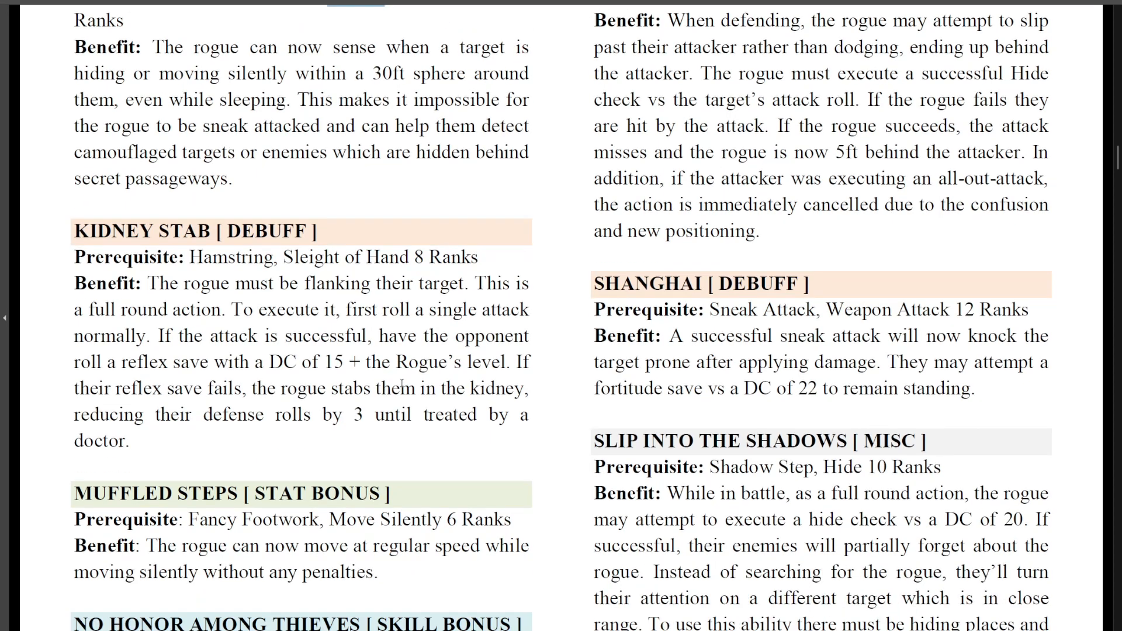
pyautogui.scroll(-2, 402, 386)
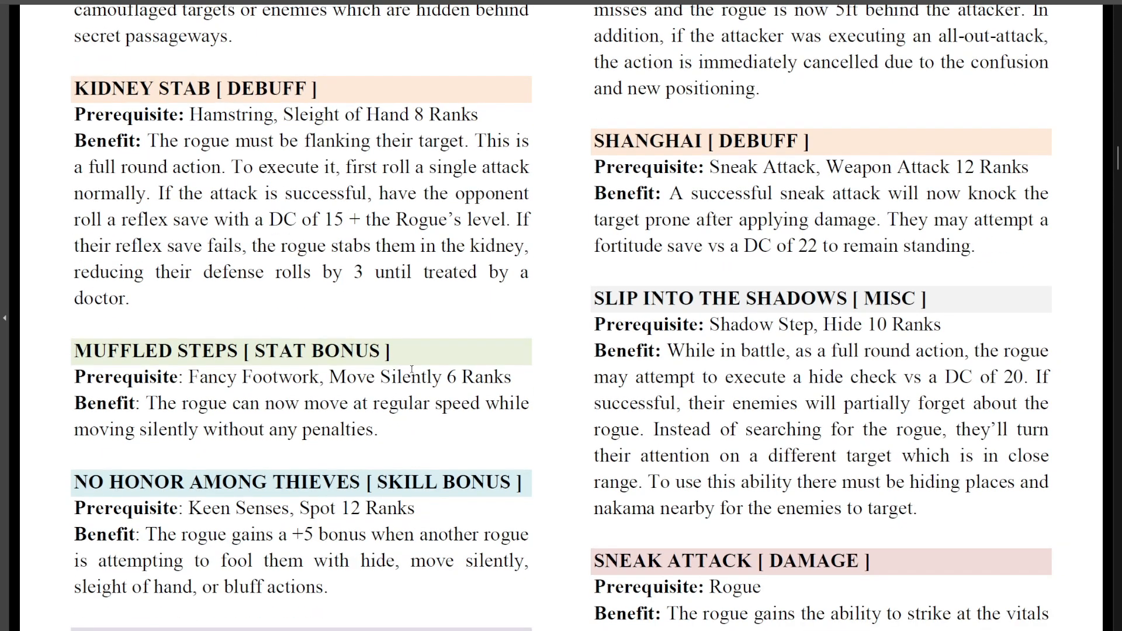
pyautogui.scroll(-1, 520, 402)
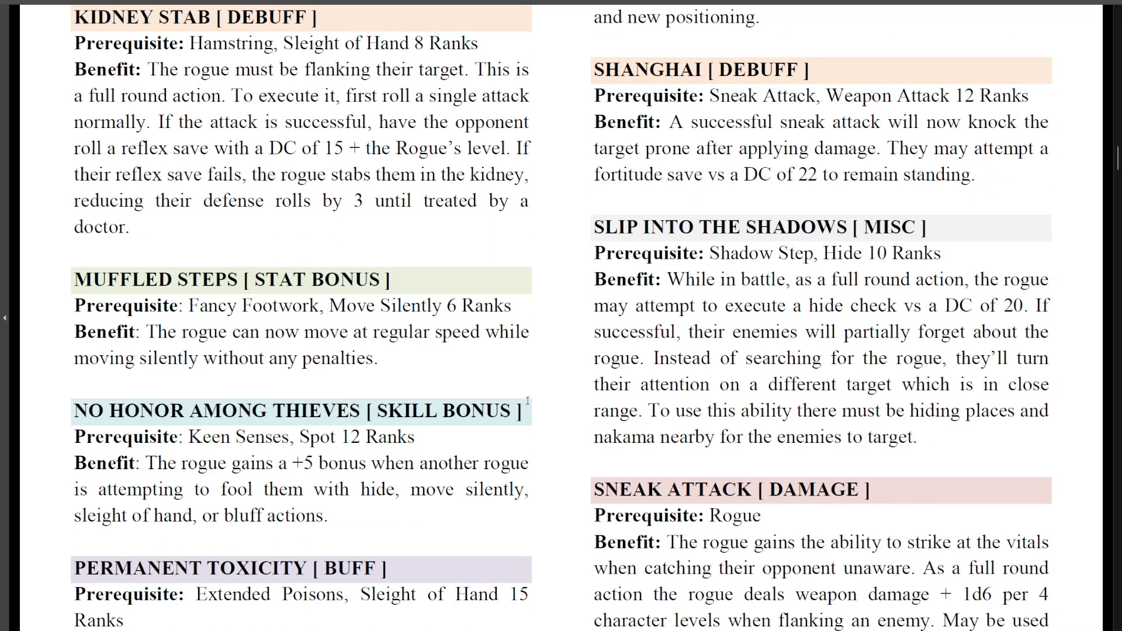
pyautogui.scroll(-1, 478, 374)
pyautogui.scroll(-1, 487, 364)
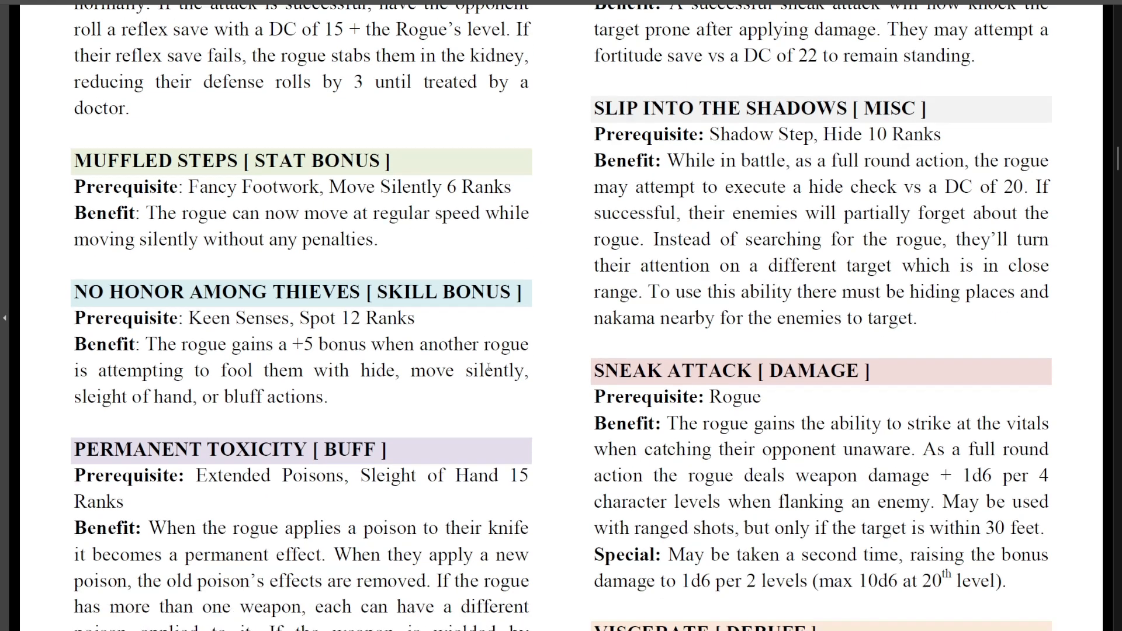
pyautogui.scroll(-3, 446, 353)
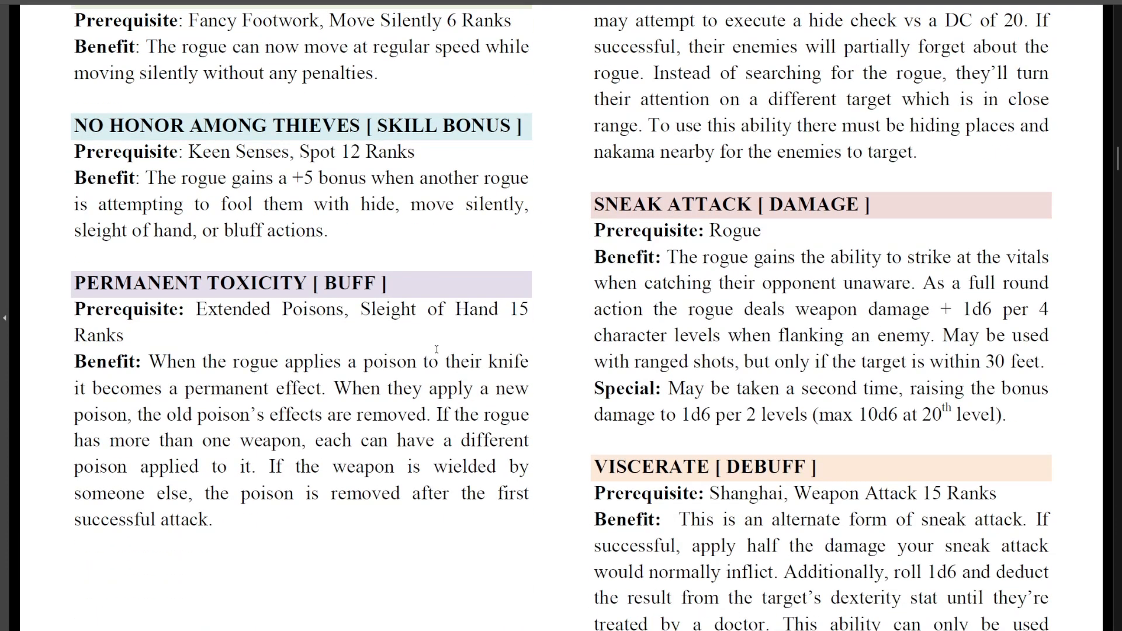
pyautogui.scroll(-1, 446, 346)
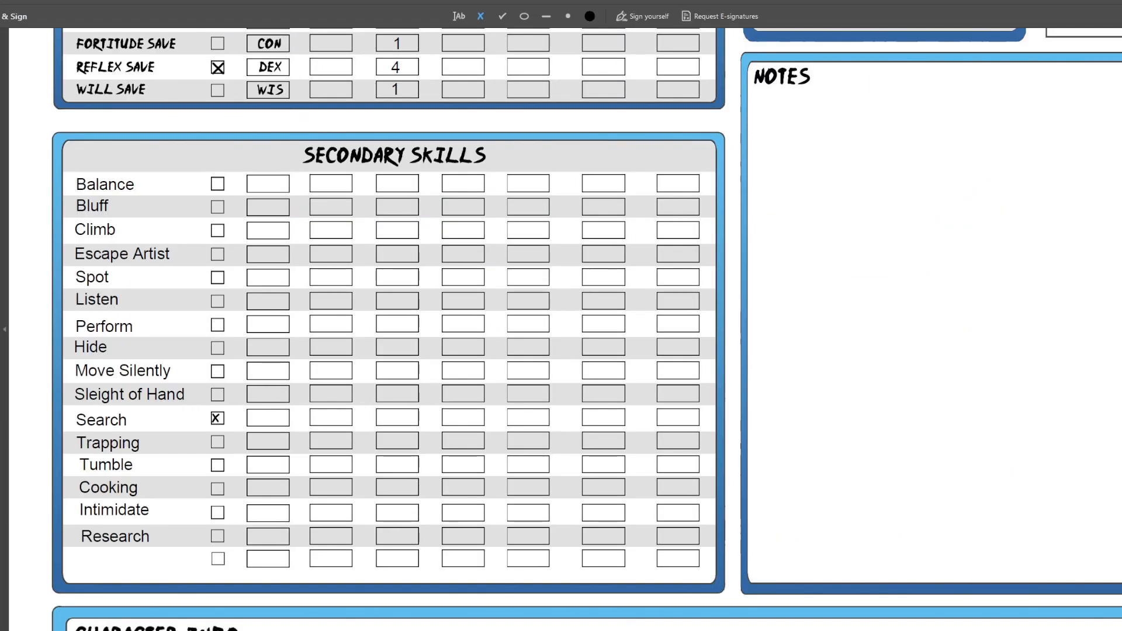
# Mark Sleight of Hand and Hide with an X in their Secondary Skills checkboxes, consulting the Rogue feat prerequisites
pyautogui.click(217, 394)
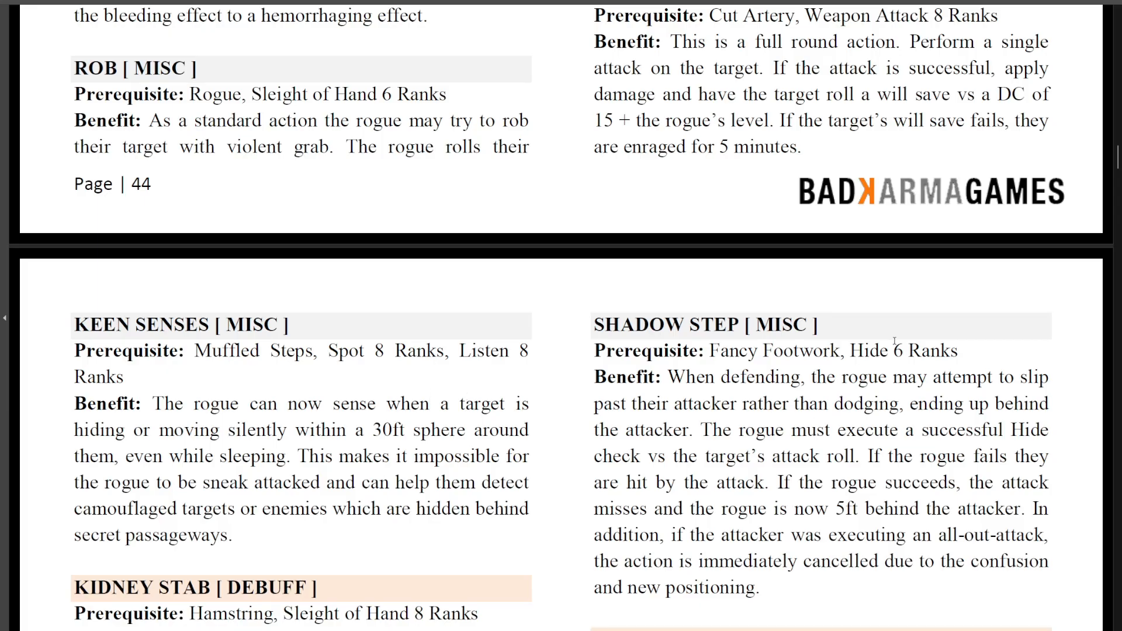
pyautogui.scroll(-3, 802, 411)
pyautogui.scroll(-3, 802, 411)
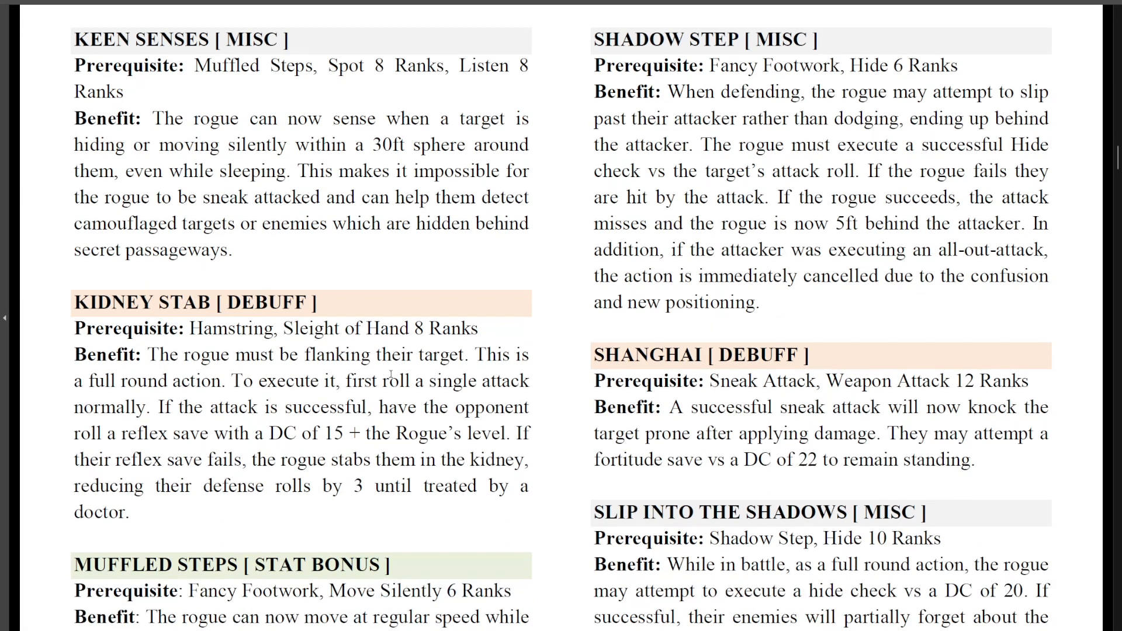
pyautogui.scroll(-3, 895, 290)
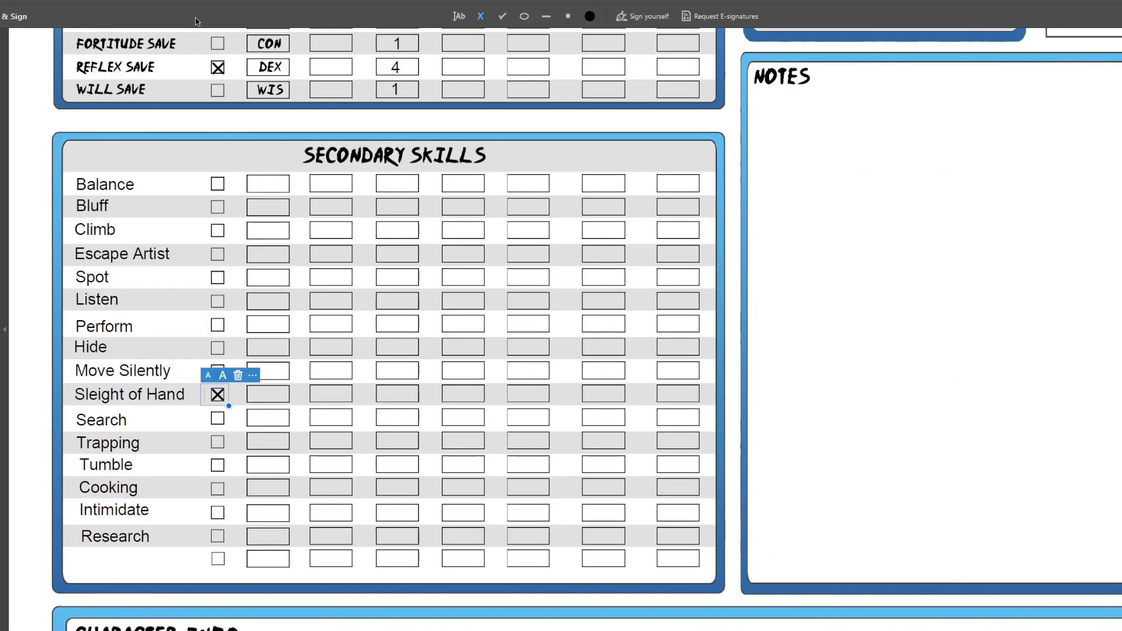
pyautogui.click(217, 348)
pyautogui.click(218, 349)
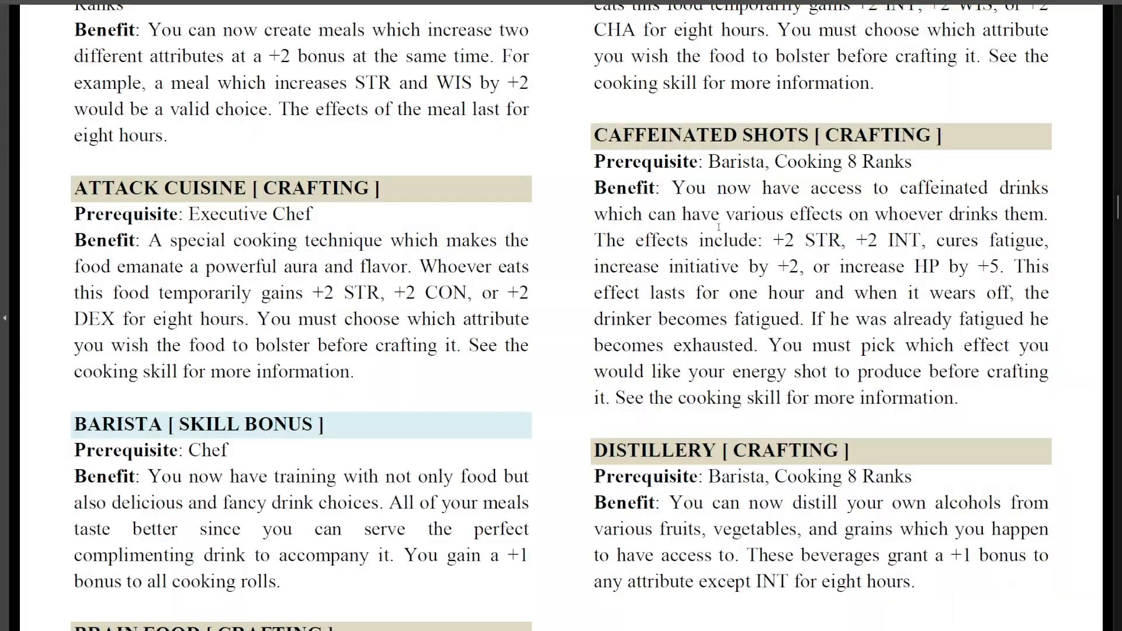
# Read through the Chef's secondary skills and feats, checking the Cooking ranks and other prerequisites each feat requires
pyautogui.scroll(2, 573, 217)
pyautogui.scroll(-3, 572, 218)
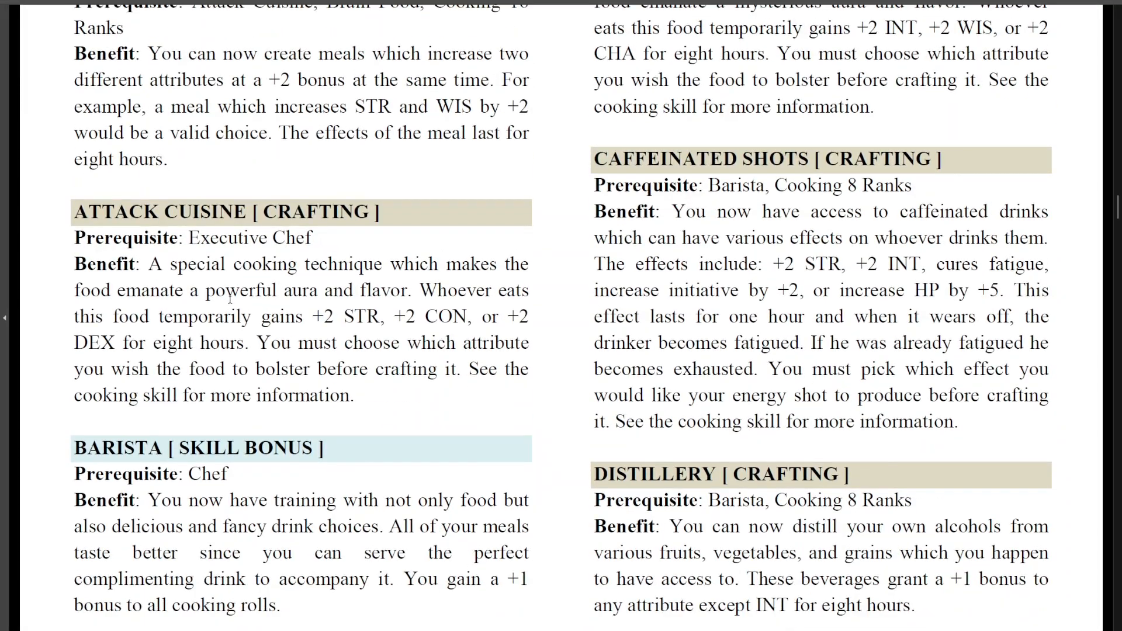
pyautogui.doubleClick(235, 475)
pyautogui.click(225, 477)
pyautogui.scroll(9, 541, 329)
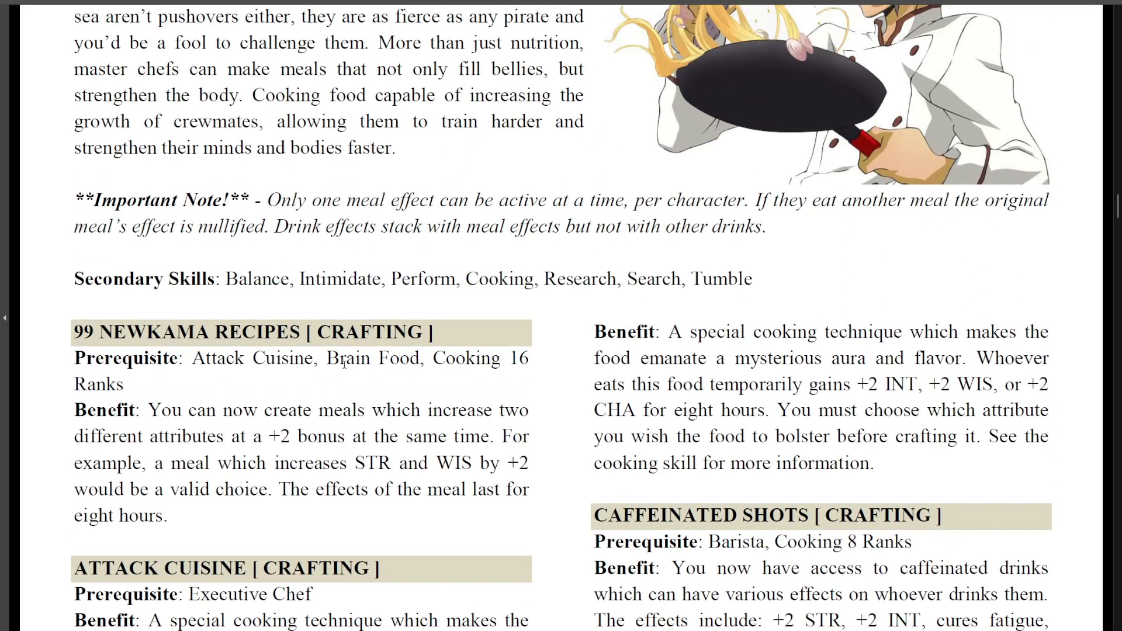
pyautogui.click(420, 359)
pyautogui.scroll(-20, 261, 135)
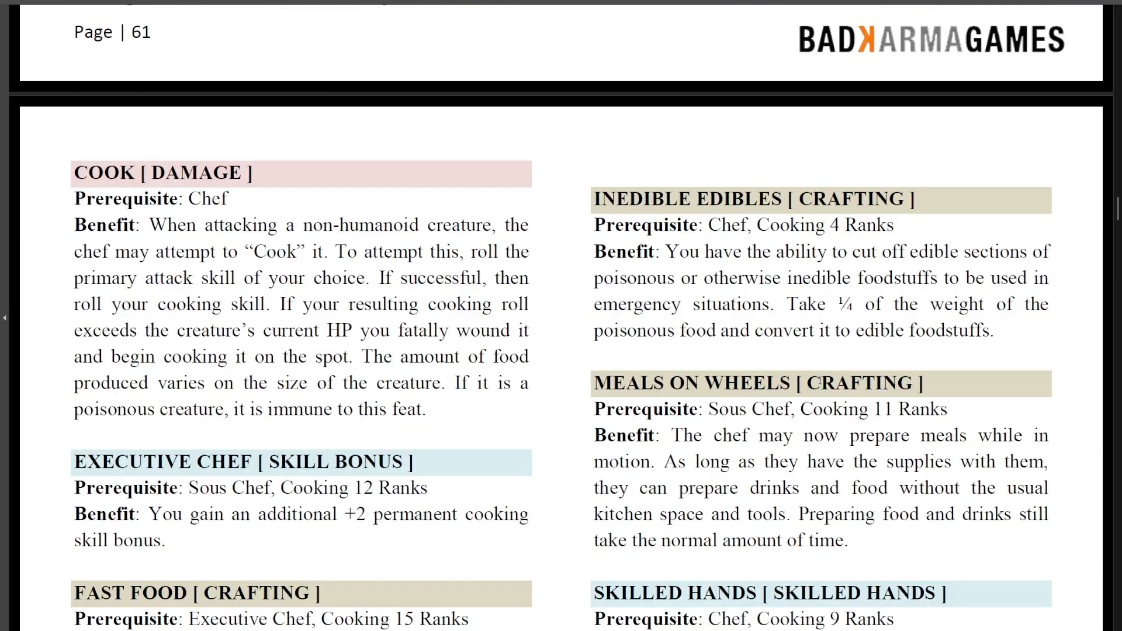
pyautogui.scroll(-4, 261, 135)
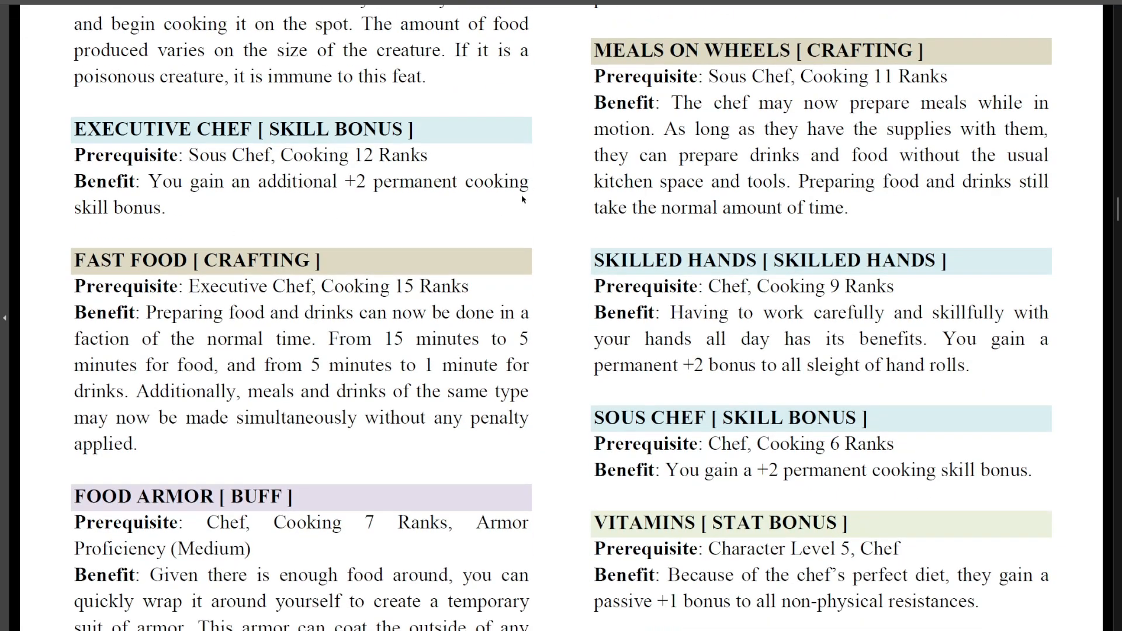
pyautogui.scroll(-2, 693, 291)
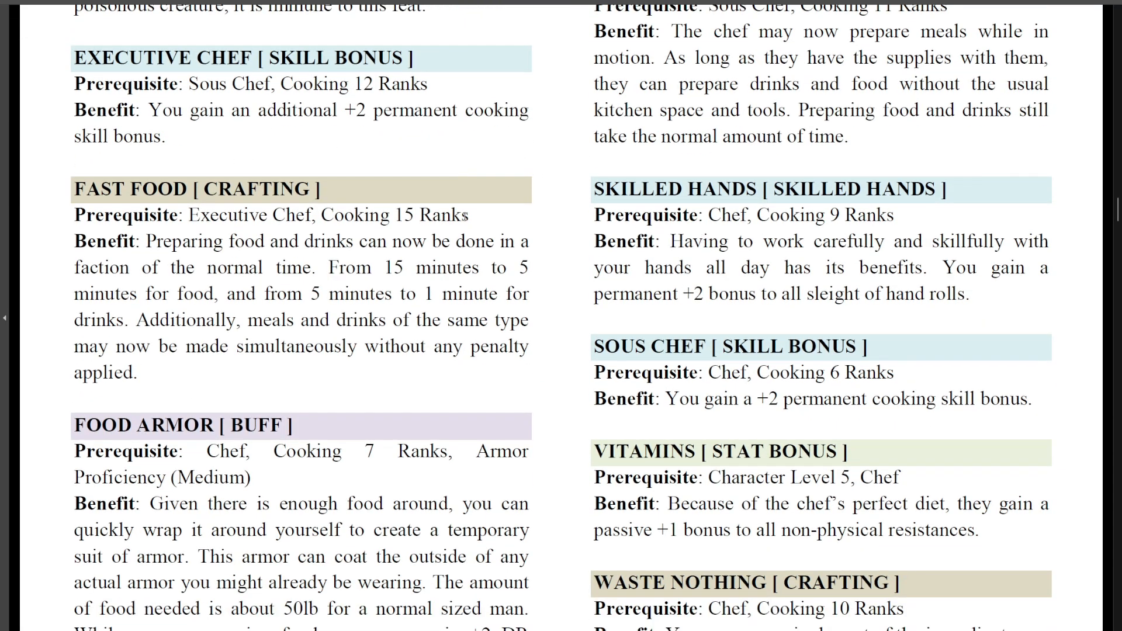
pyautogui.scroll(-3, 465, 216)
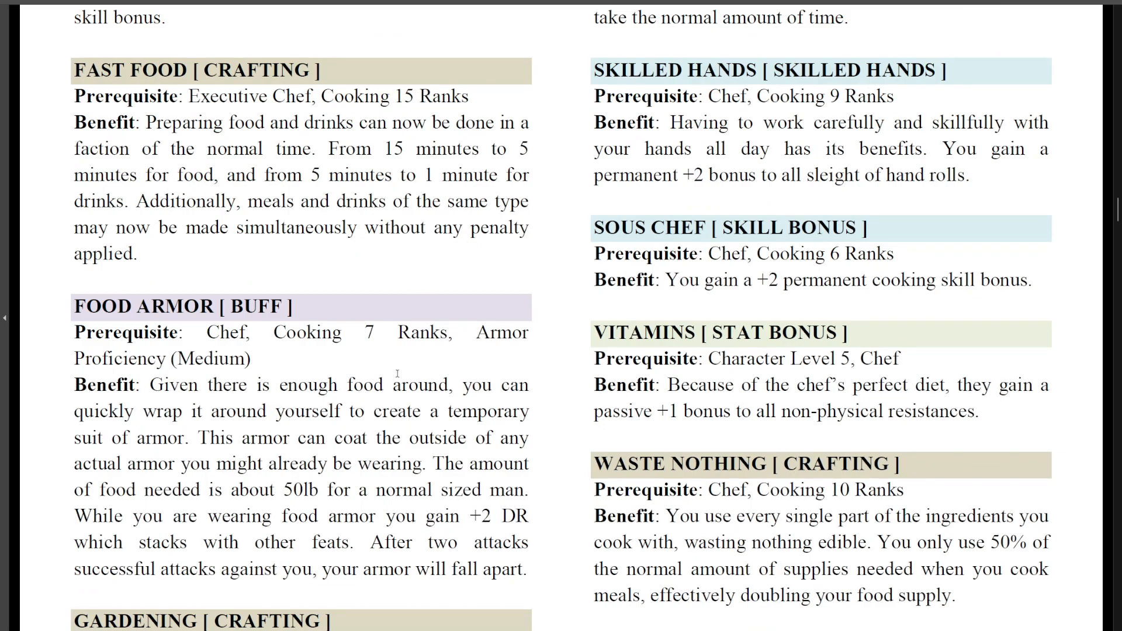
pyautogui.click(497, 333)
pyautogui.click(471, 386)
pyautogui.scroll(-3, 801, 325)
pyautogui.scroll(-1, 801, 326)
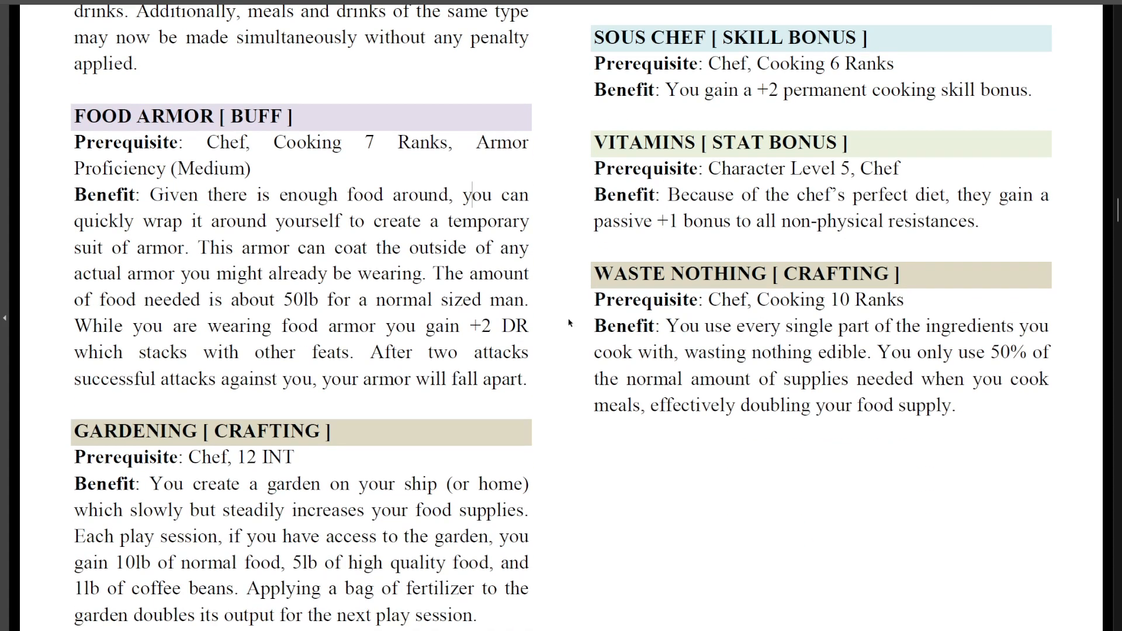
pyautogui.moveTo(320, 462); pyautogui.dragTo(269, 463)
pyautogui.click(270, 461)
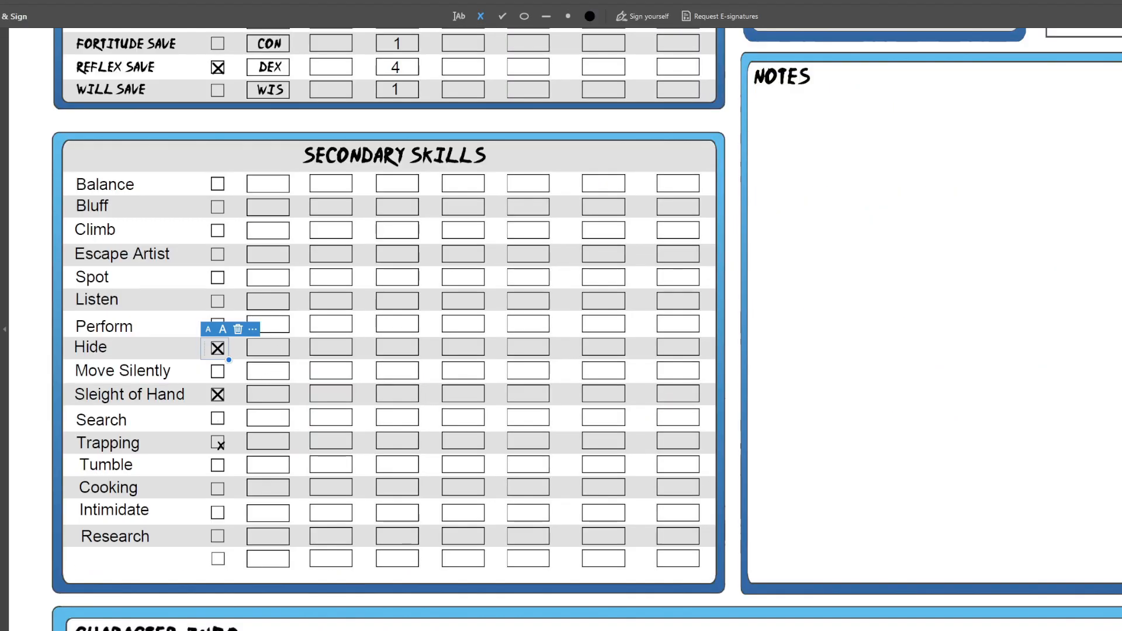
# Mark the Secondary Skills checkboxes for Cooking and Move Silently with an X
pyautogui.click(217, 489)
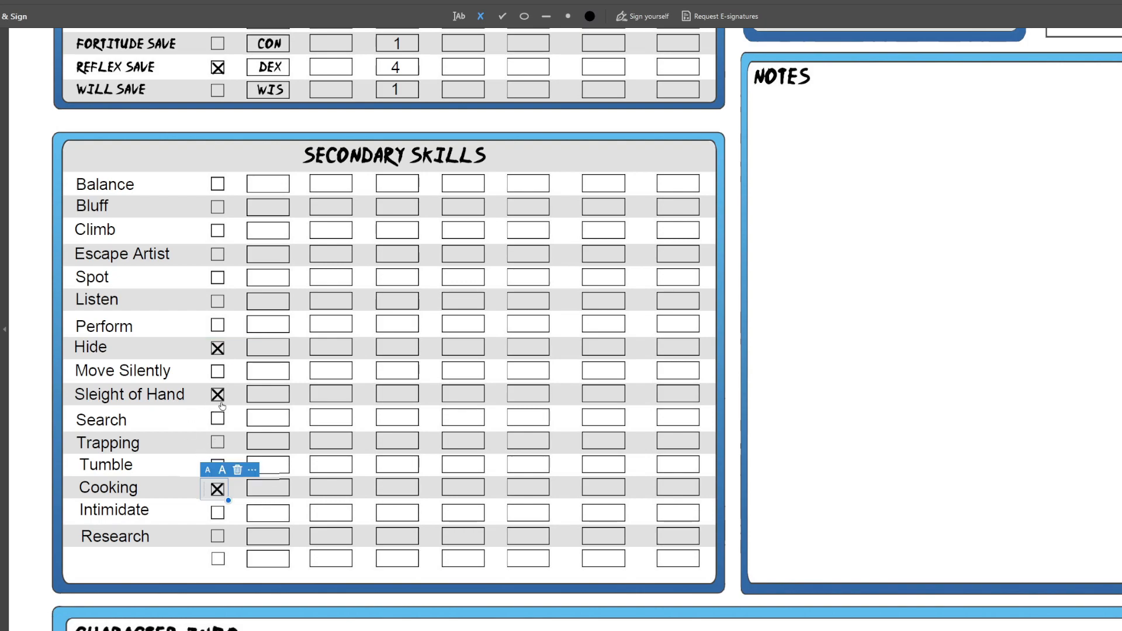
pyautogui.click(217, 371)
pyautogui.click(218, 372)
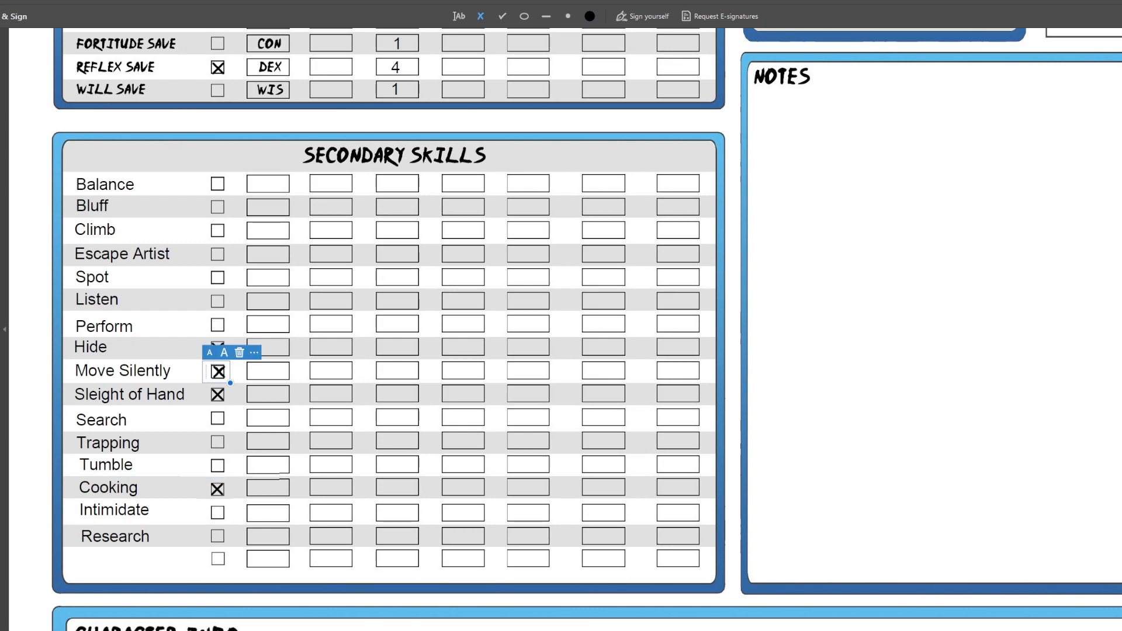
# Mark the checkboxes for Listen and Spot with an X, aligning Spot's mark inside its box
pyautogui.click(217, 302)
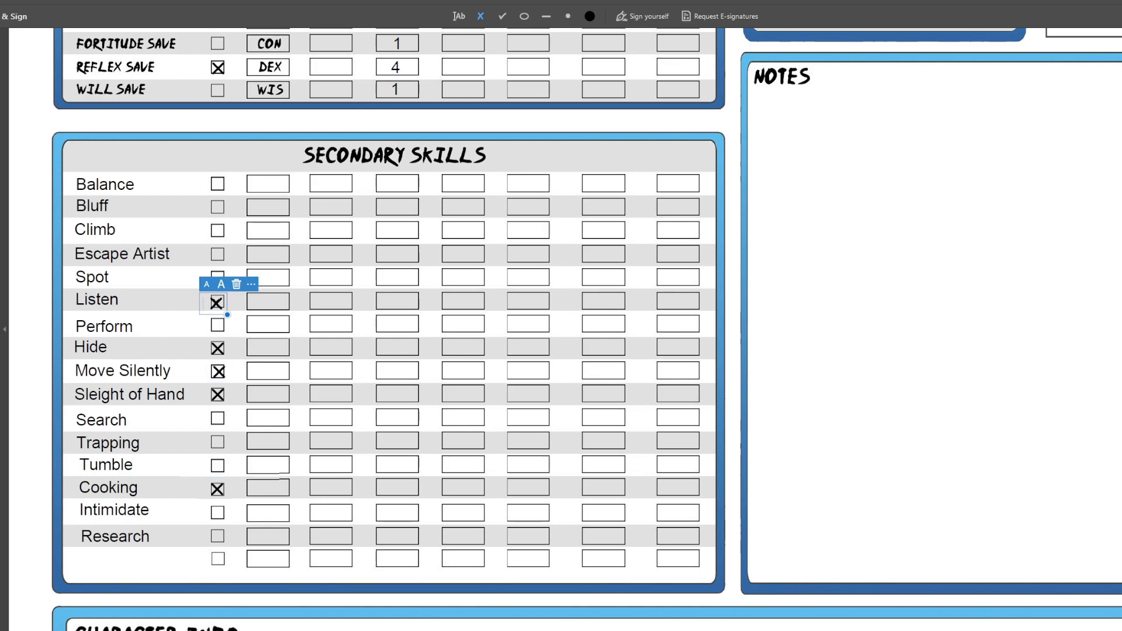
pyautogui.click(217, 277)
pyautogui.moveTo(204, 277); pyautogui.dragTo(204, 280)
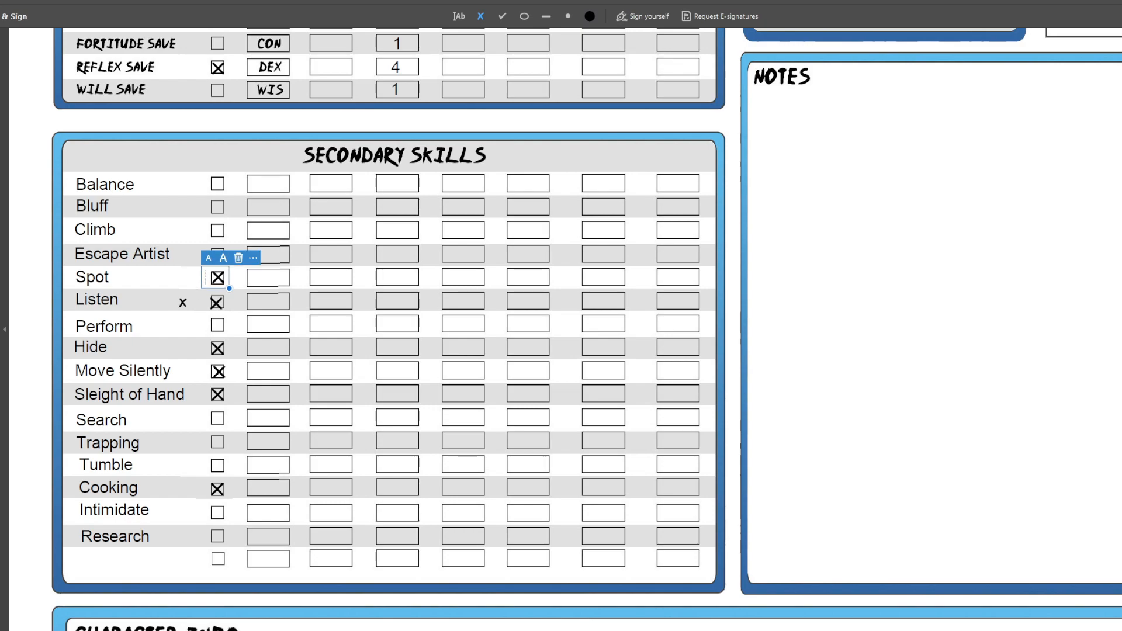
pyautogui.click(146, 253)
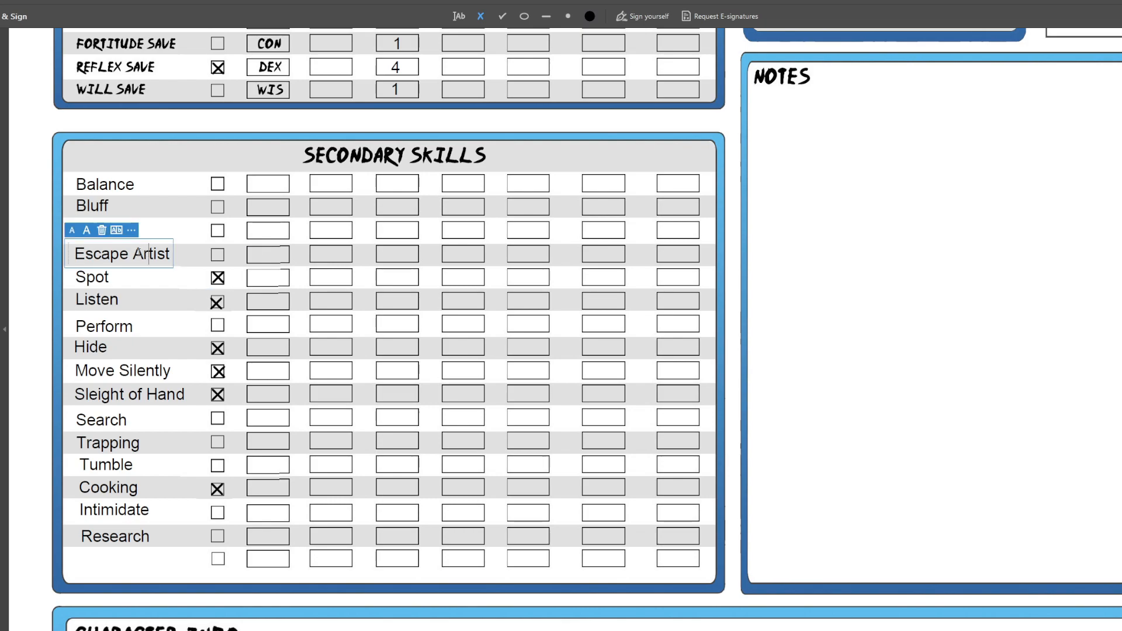
pyautogui.click(104, 203)
pyautogui.click(106, 230)
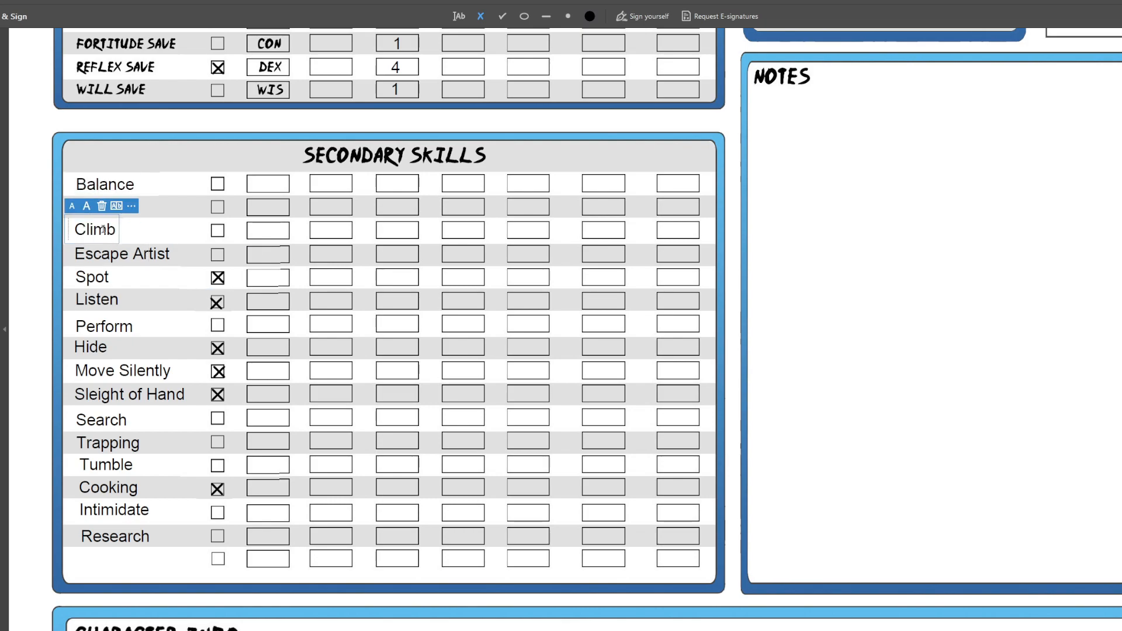
pyautogui.click(126, 254)
pyautogui.moveTo(109, 205); pyautogui.dragTo(91, 206)
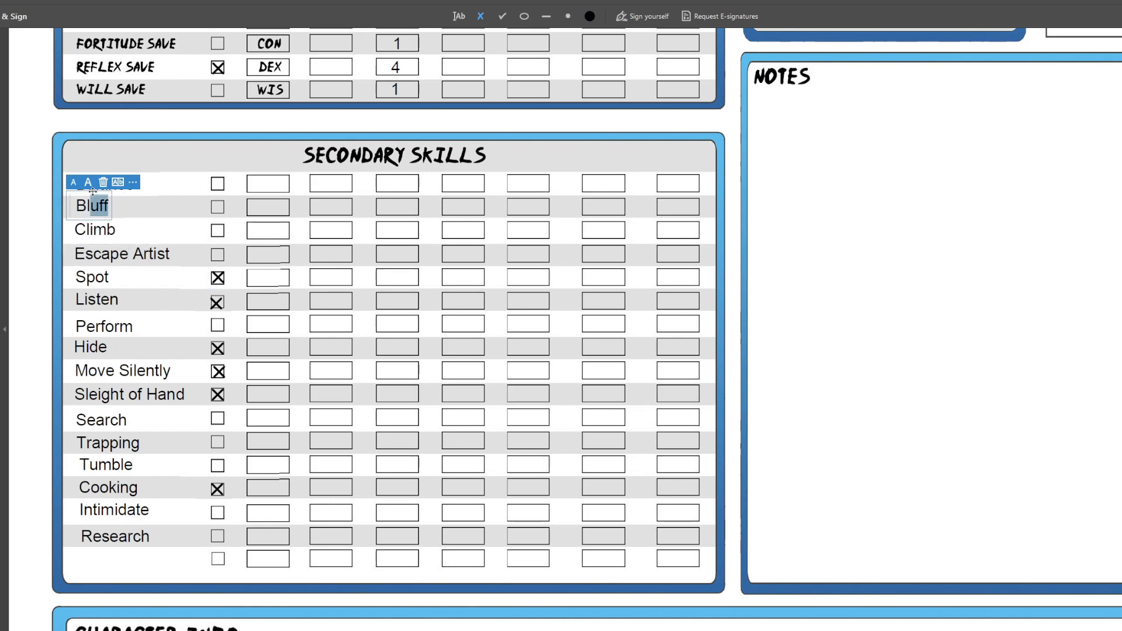
pyautogui.click(140, 217)
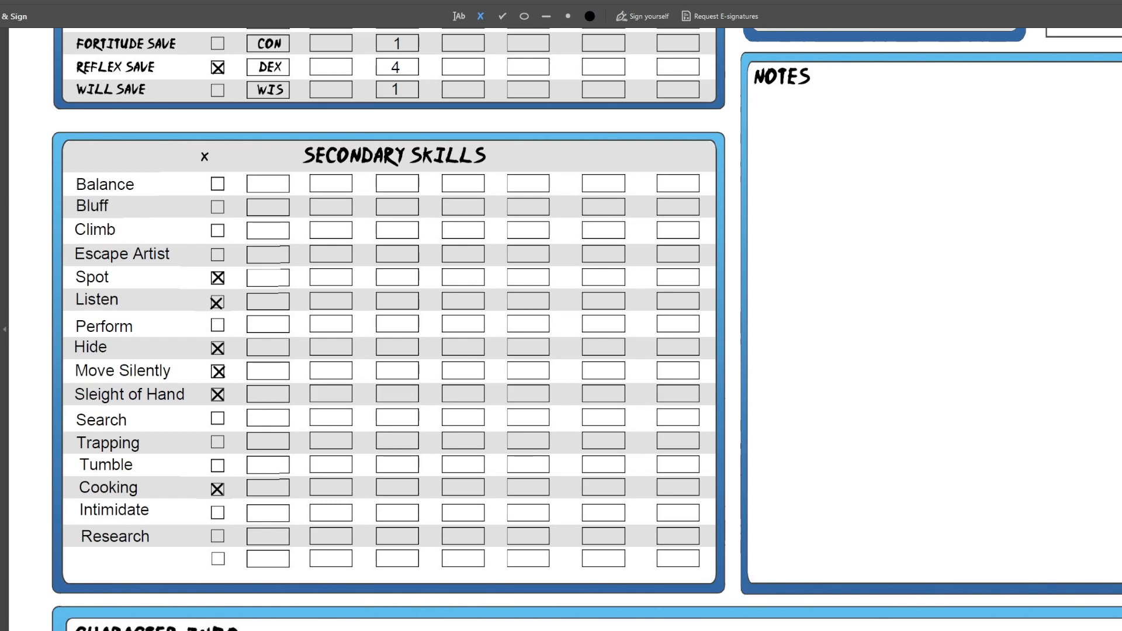
# Enter a rank of 4 for the Spot, Listen and Hide secondary skills
pyautogui.click(458, 16)
pyautogui.click(393, 277)
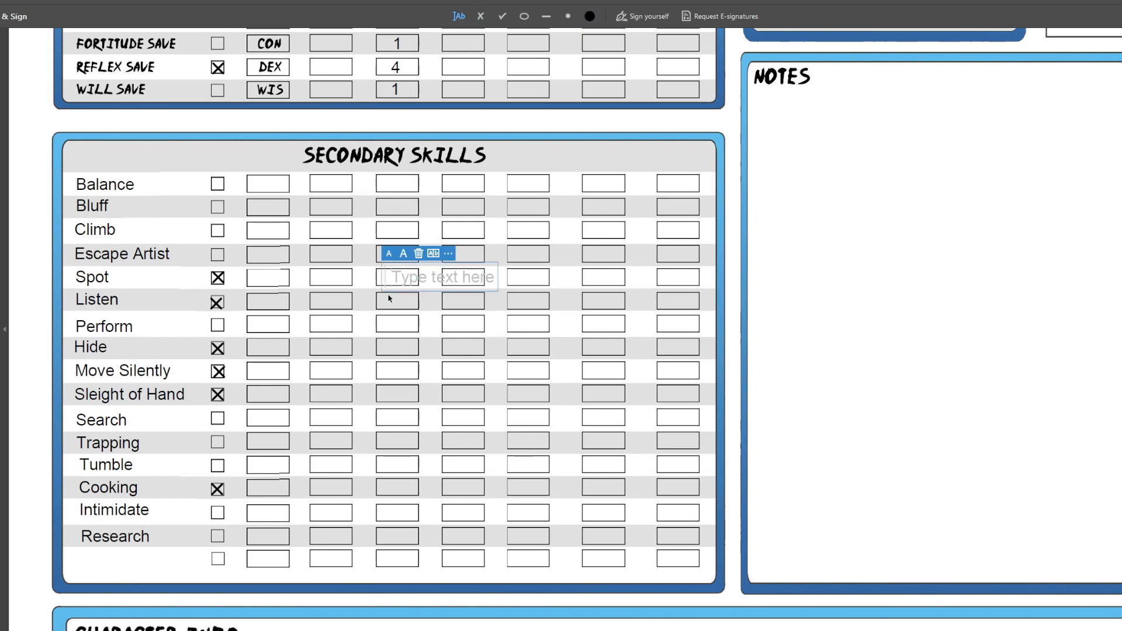
pyautogui.write('4')
pyautogui.click(396, 304)
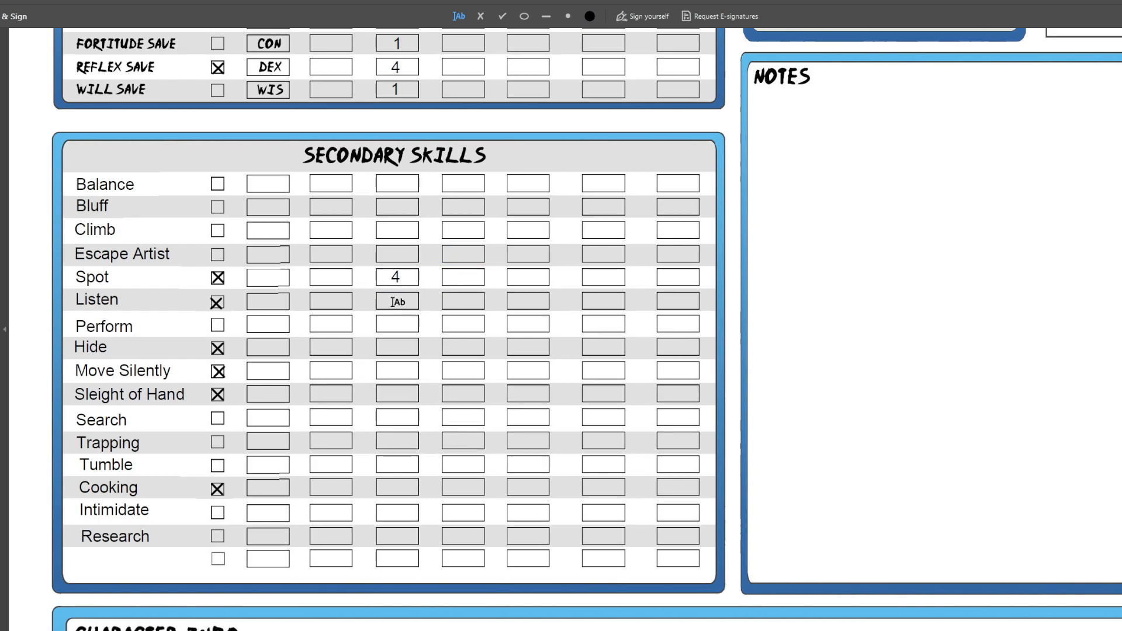
pyautogui.click(394, 303)
pyautogui.write('4')
pyautogui.click(395, 346)
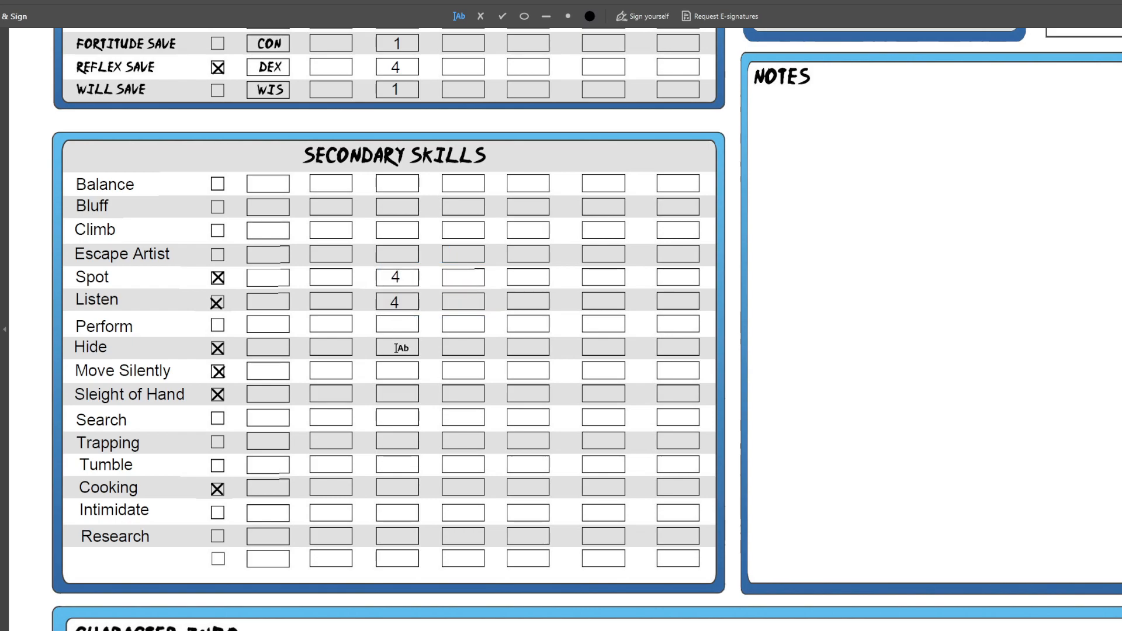
pyautogui.click(395, 347)
pyautogui.write('4')
# Enter a rank of 4 for Move Silently, Sleight of Hand and Cooking, nudging Cooking's number into line with its box
pyautogui.click(393, 370)
pyautogui.click(391, 369)
pyautogui.write('4')
pyautogui.click(394, 392)
pyautogui.click(395, 393)
pyautogui.write('4')
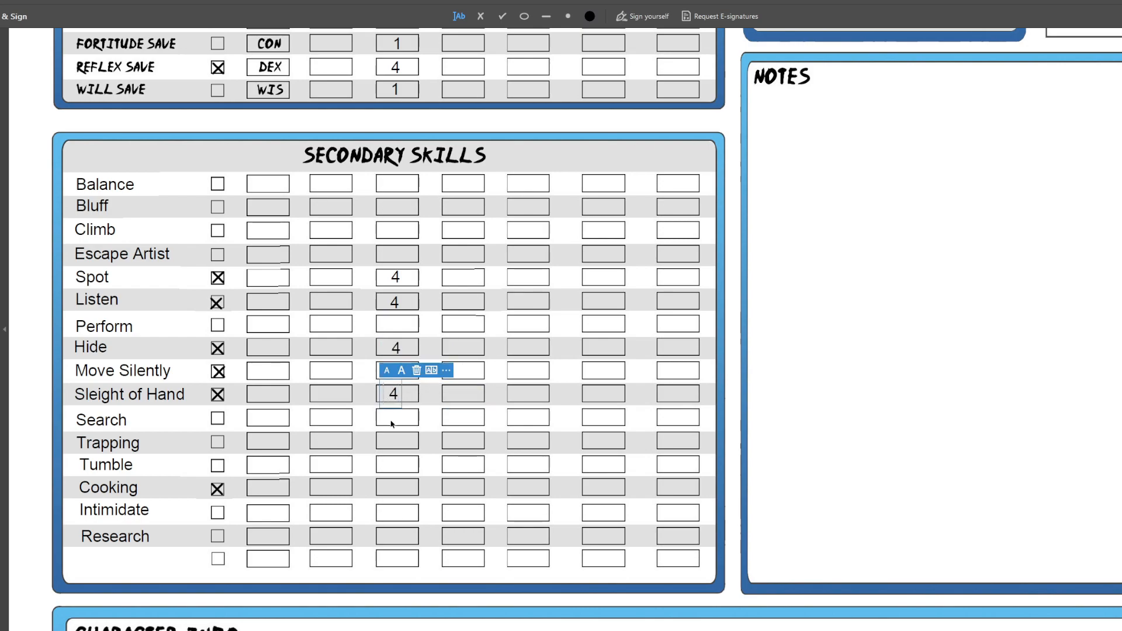
pyautogui.click(396, 490)
pyautogui.click(395, 488)
pyautogui.write('4')
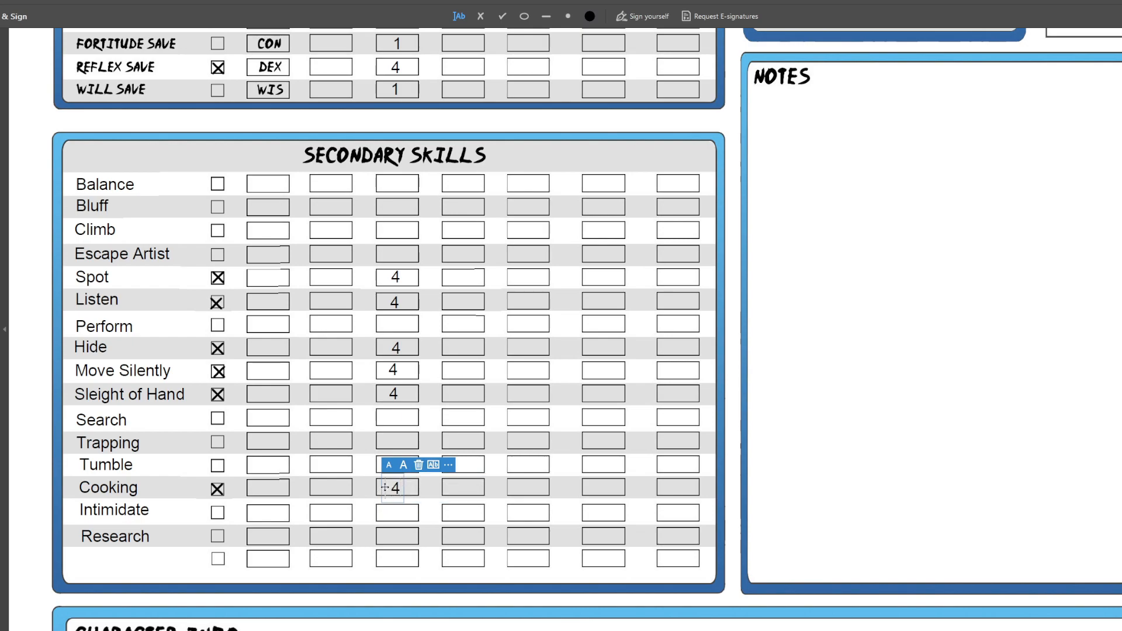
pyautogui.moveTo(384, 488); pyautogui.dragTo(384, 486)
pyautogui.click(375, 404)
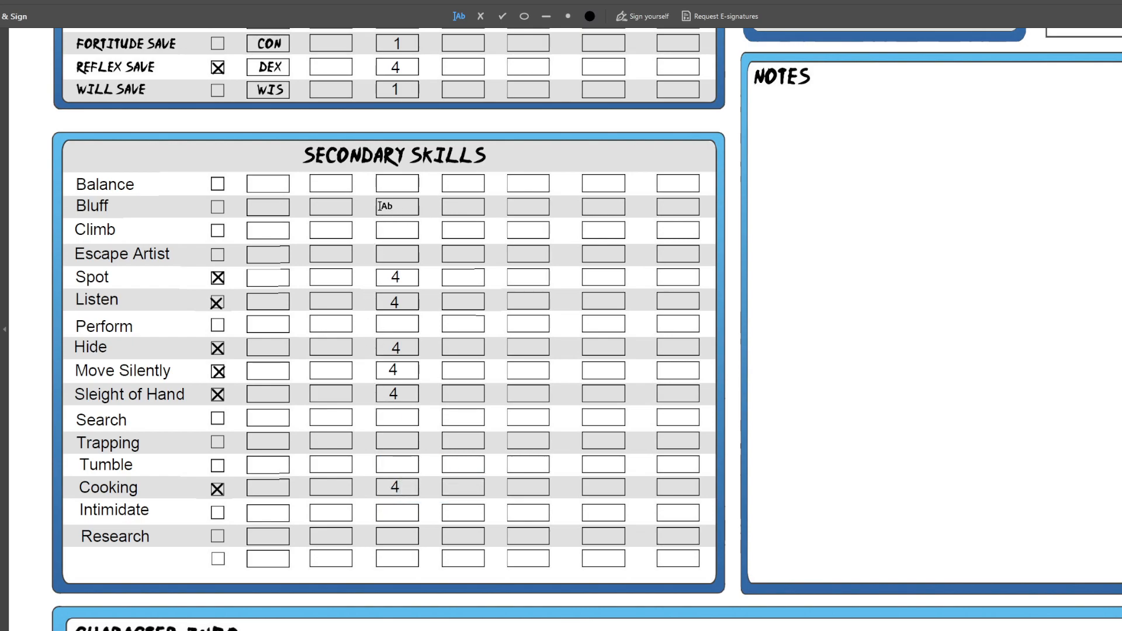
# Enter a rank of 1 for the unfocused Balance, Bluff, Climb and Escape Artist skills
pyautogui.click(397, 183)
pyautogui.write('1')
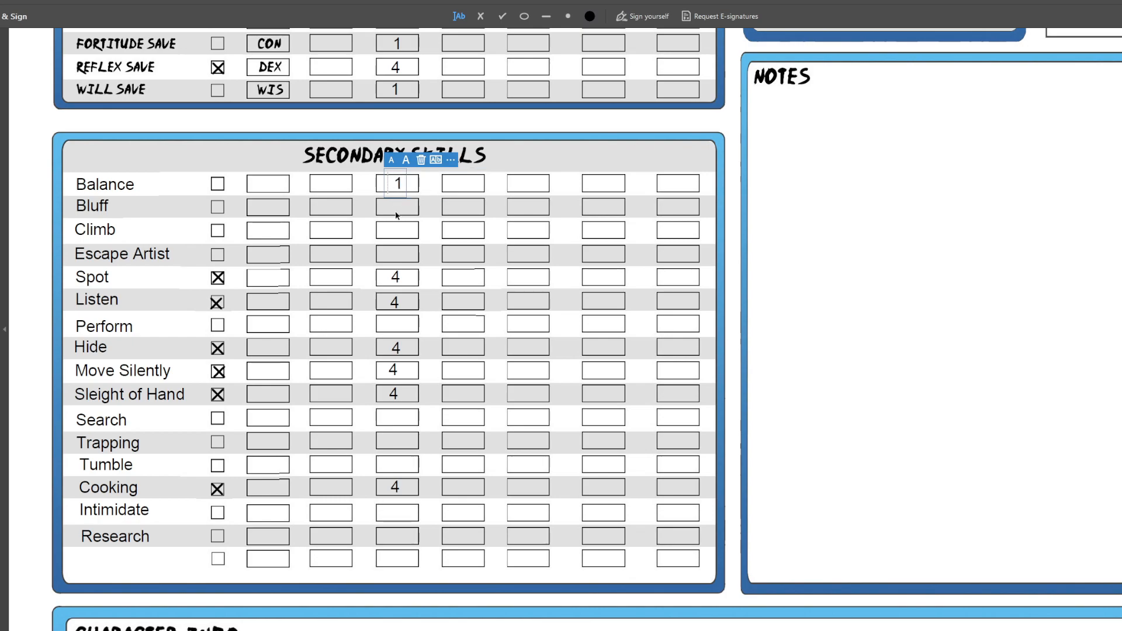
pyautogui.click(396, 210)
pyautogui.click(395, 208)
pyautogui.write('1')
pyautogui.click(395, 235)
pyautogui.click(395, 235)
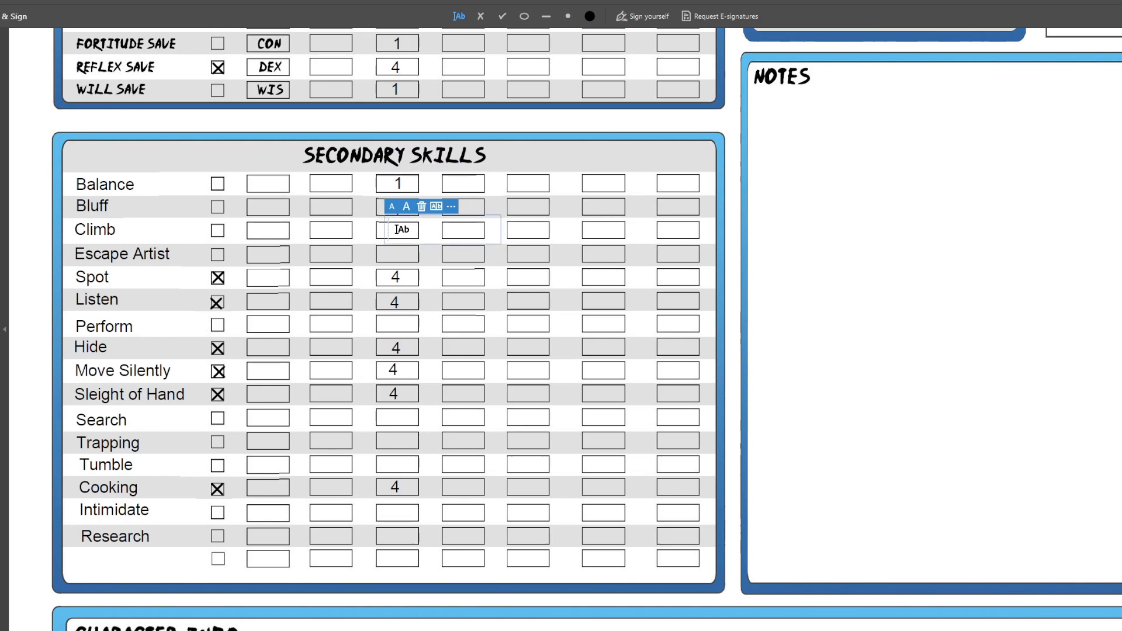
pyautogui.write('1')
pyautogui.click(395, 254)
pyautogui.write('1')
# Enter a rank of 1 for the unfocused Perform, Search and Trapping skills
pyautogui.click(399, 303)
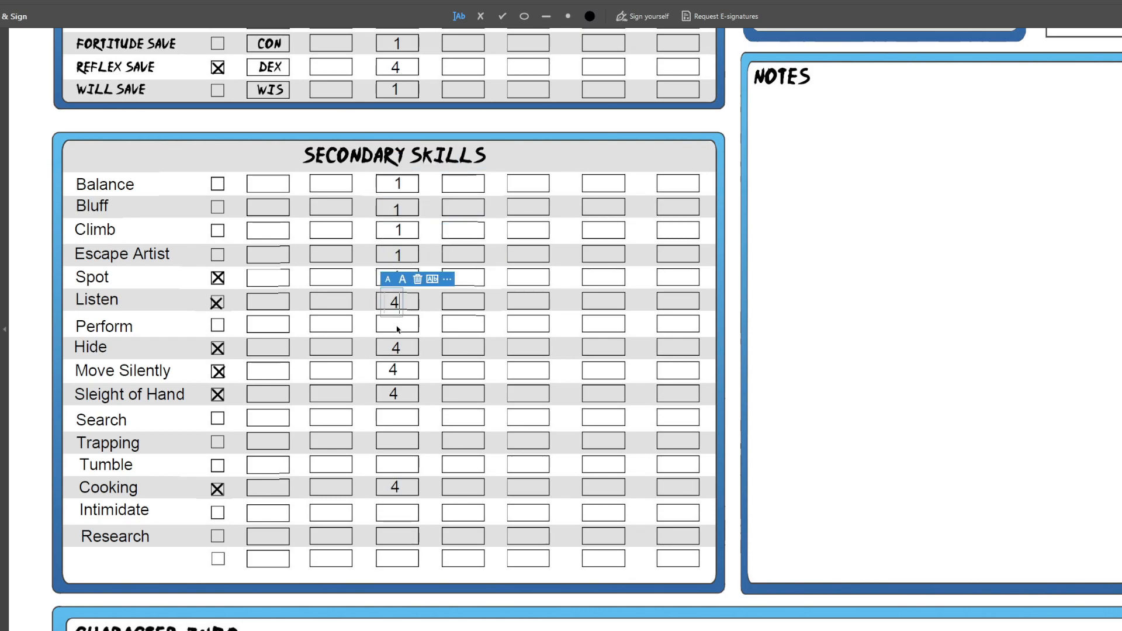
pyautogui.click(395, 325)
pyautogui.click(396, 325)
pyautogui.write('1')
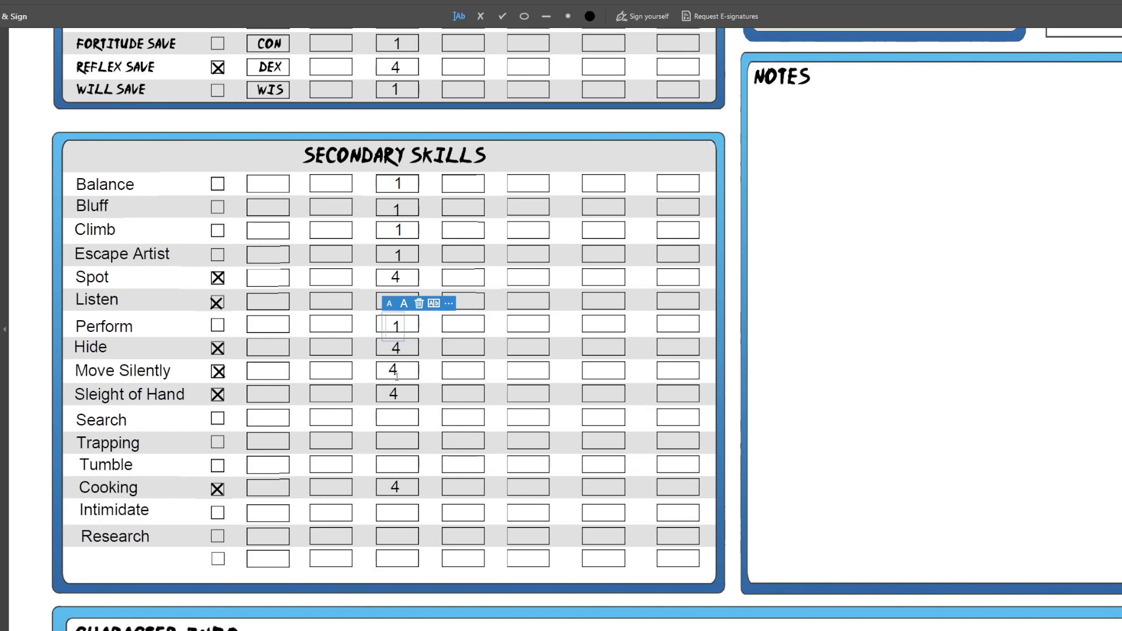
pyautogui.click(396, 418)
pyautogui.click(396, 418)
pyautogui.write('1')
pyautogui.click(394, 443)
pyautogui.click(395, 443)
pyautogui.write('1')
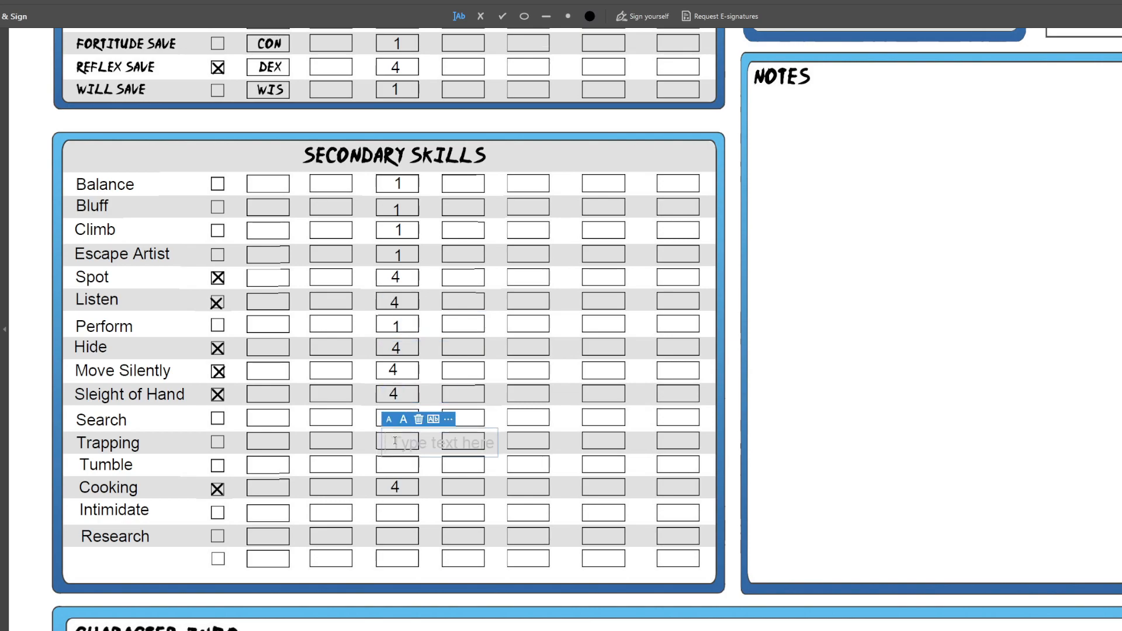
# Enter a rank of 1 for Tumble, Intimidate and Research, leaving the unnamed last row blank
pyautogui.click(395, 465)
pyautogui.write('1')
pyautogui.click(395, 512)
pyautogui.write('1')
pyautogui.click(395, 535)
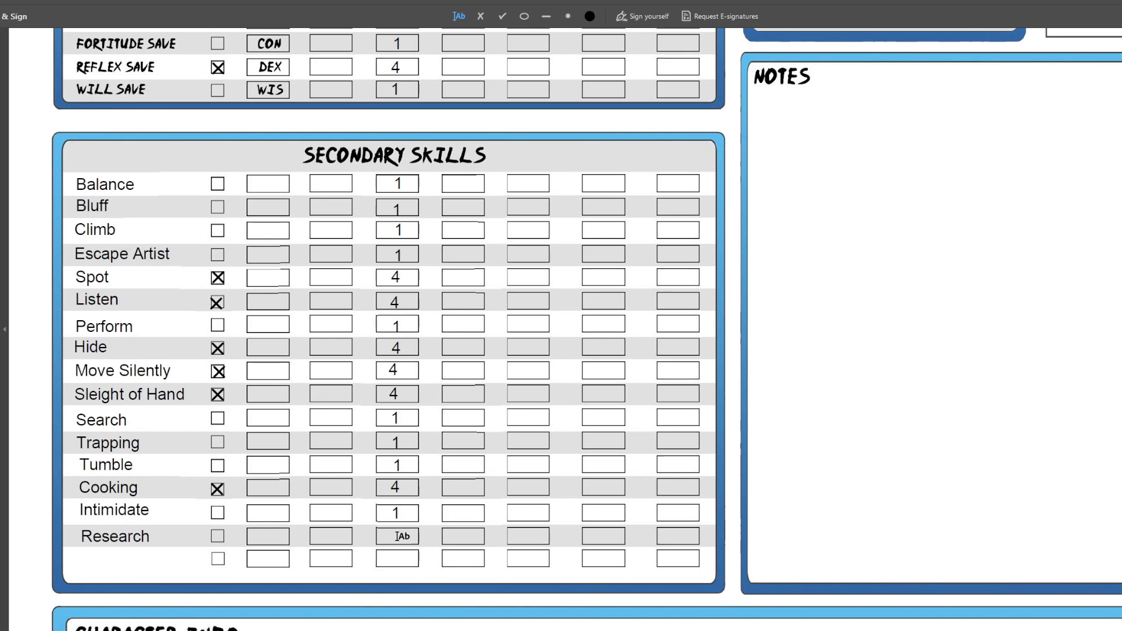
pyautogui.click(396, 535)
pyautogui.write('1')
pyautogui.click(395, 559)
pyautogui.click(395, 561)
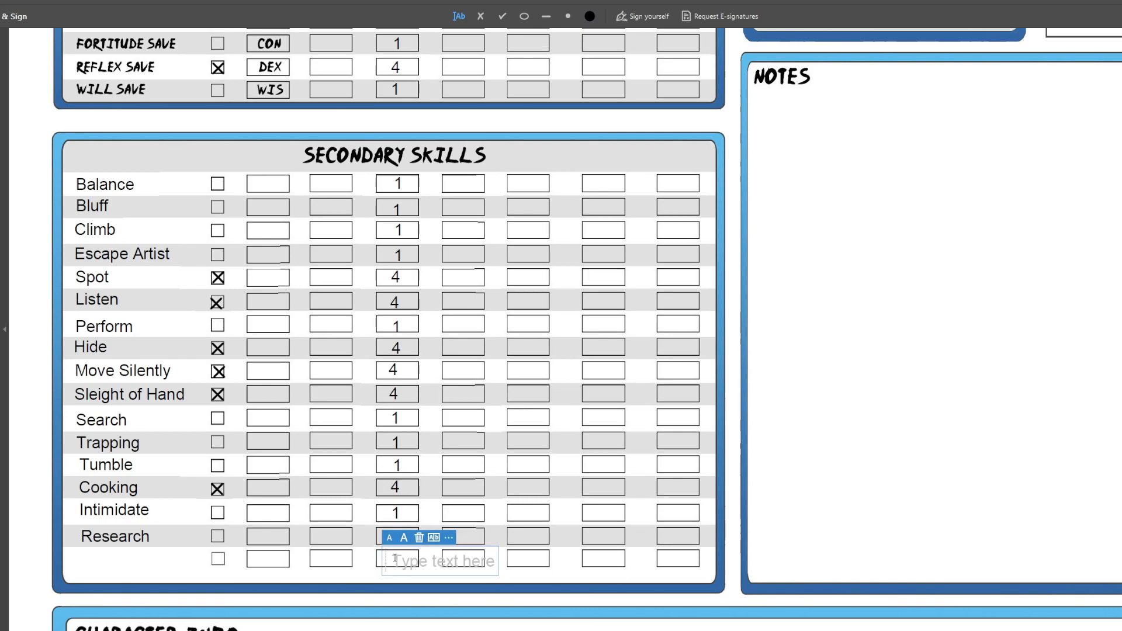
pyautogui.click(321, 558)
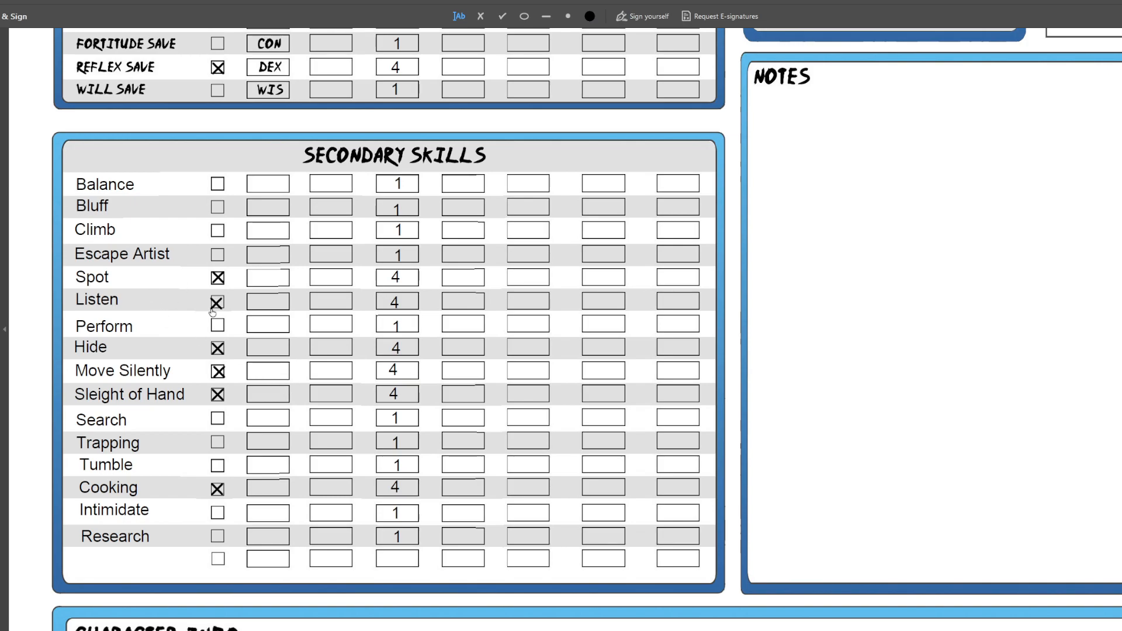
# Review the sheet's skills and attribute scores, and check the modifiers for scores of 8 and 1 in the rulebook's Attribute Modifiers table
pyautogui.scroll(3, 248, 342)
pyautogui.scroll(1, 293, 409)
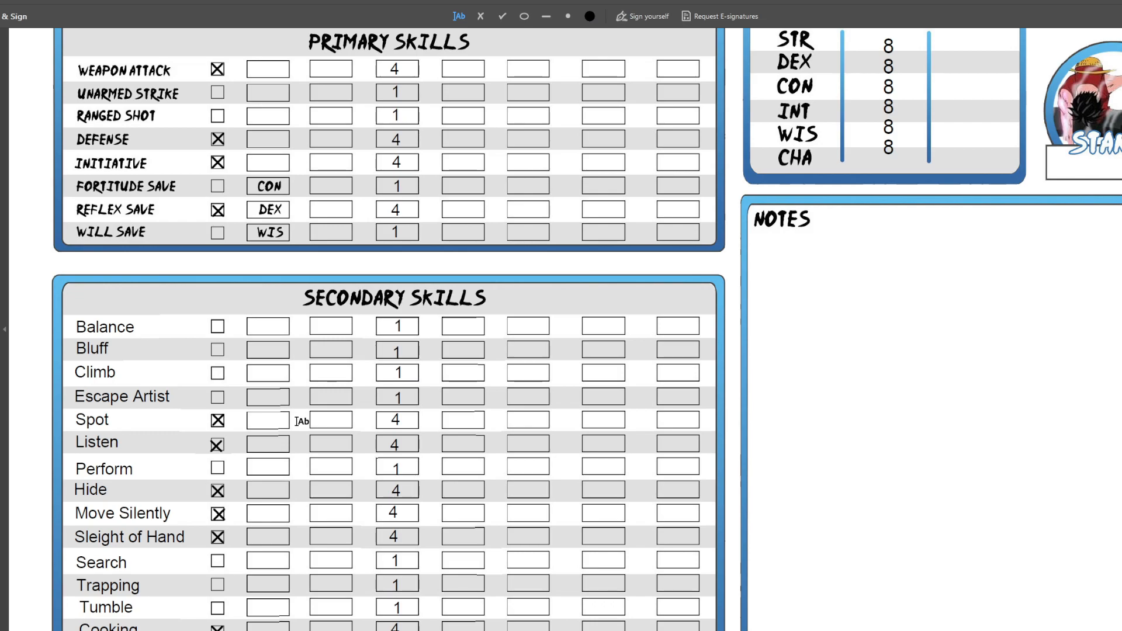
pyautogui.scroll(-2, 301, 421)
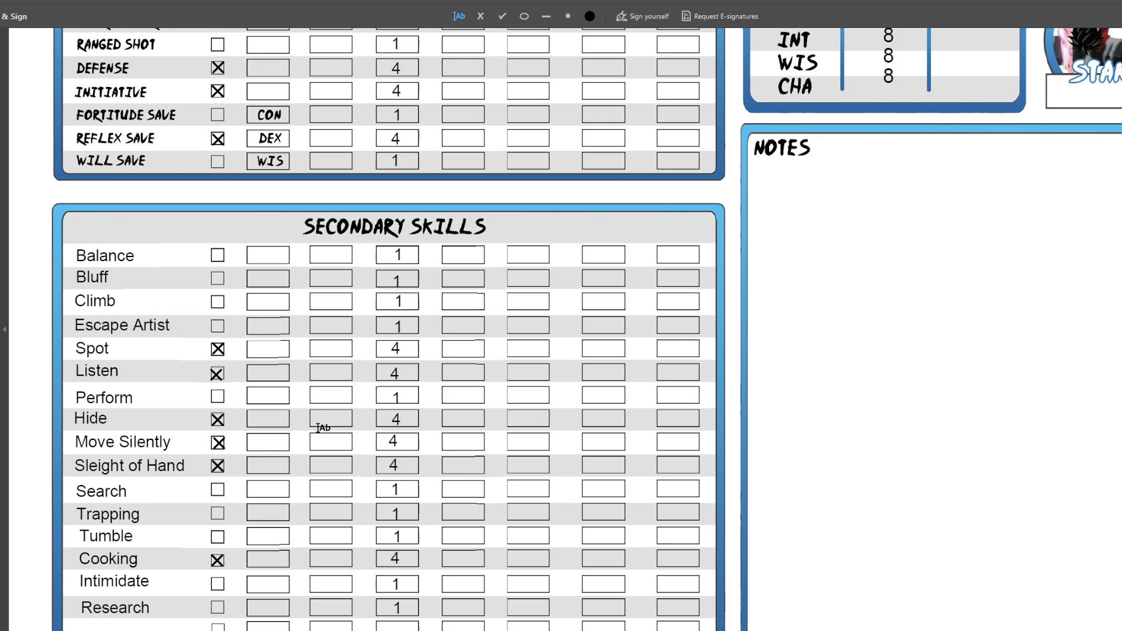
pyautogui.scroll(-2, 321, 428)
pyautogui.scroll(1, 330, 449)
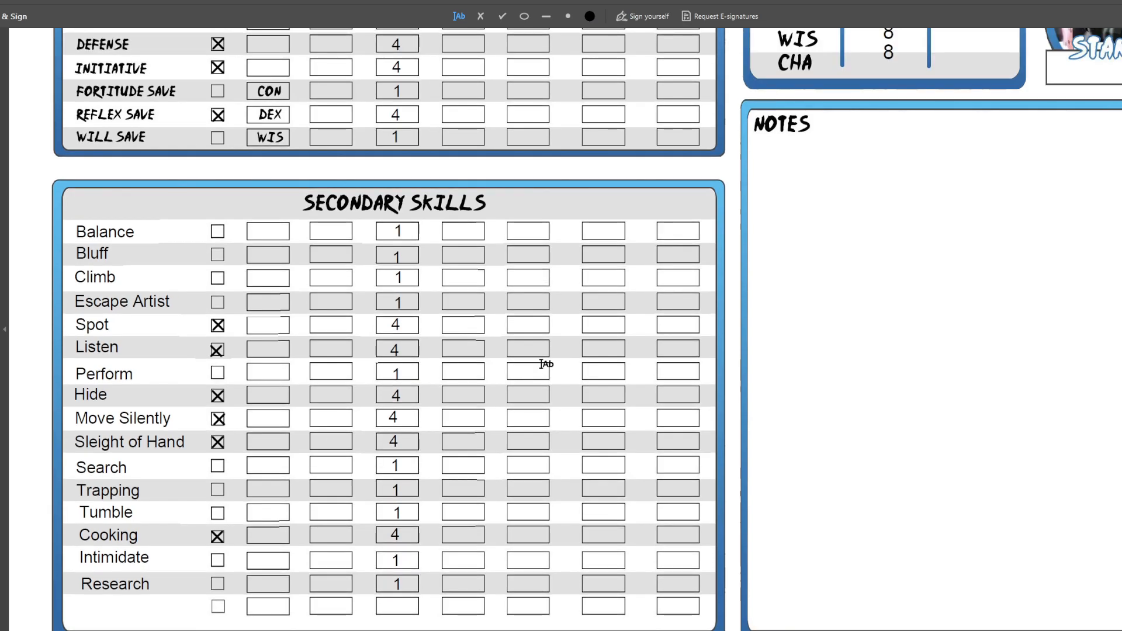
pyautogui.scroll(5, 541, 364)
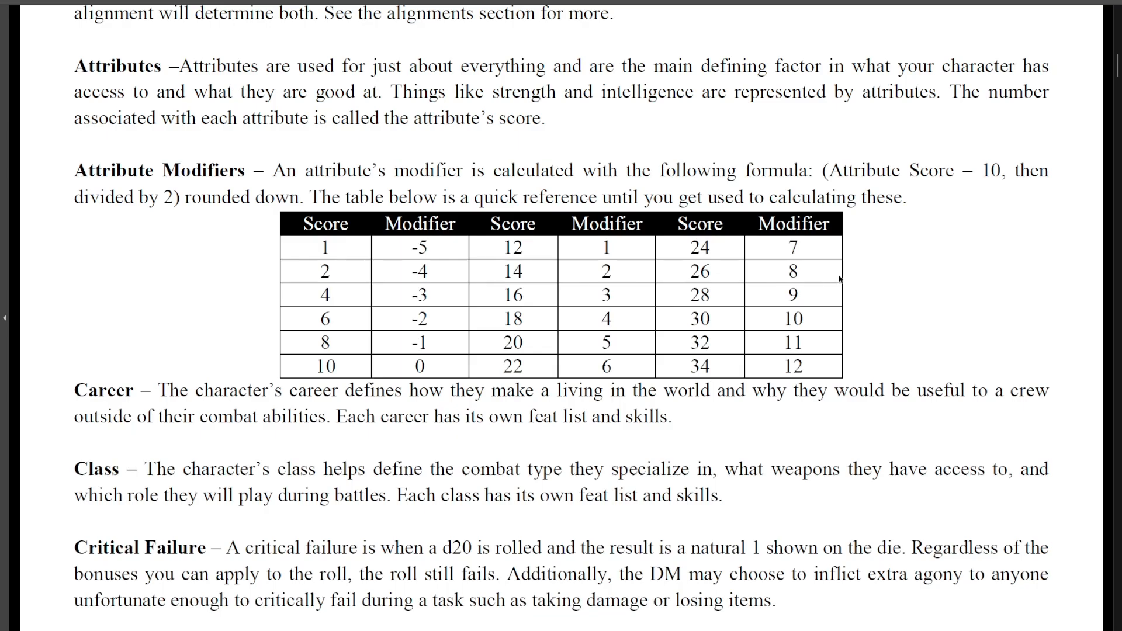
pyautogui.scroll(1, 875, 292)
pyautogui.scroll(-1, 875, 292)
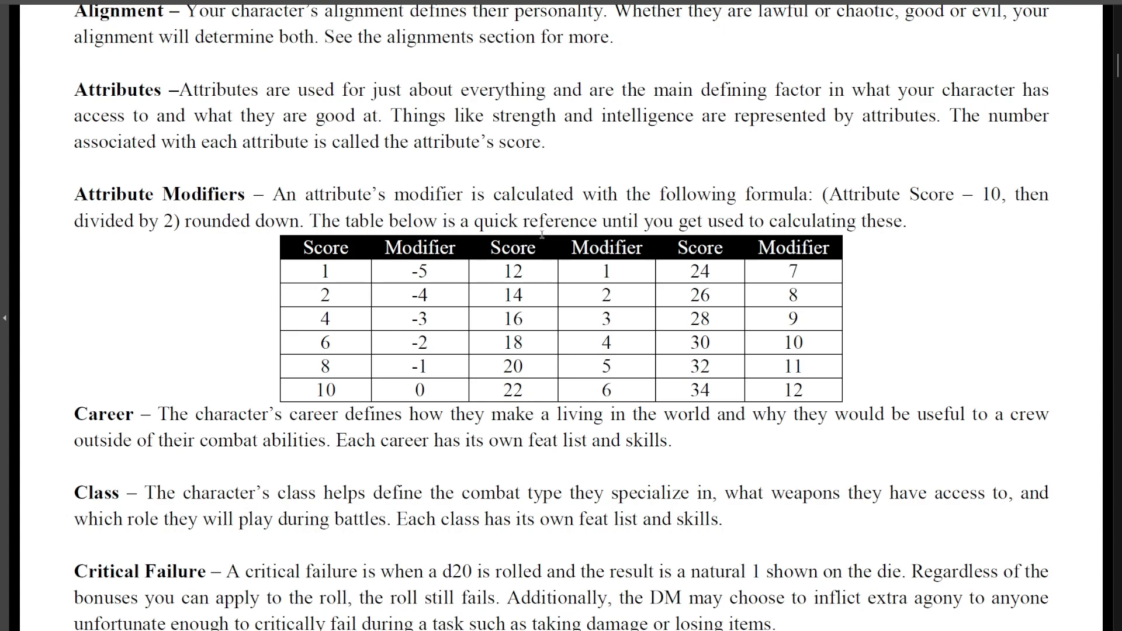
pyautogui.moveTo(320, 367); pyautogui.dragTo(411, 367)
pyautogui.click(449, 372)
pyautogui.moveTo(321, 273); pyautogui.dragTo(333, 274)
pyautogui.moveTo(412, 274)
pyautogui.mouseDown()
pyautogui.moveTo(429, 292)
pyautogui.moveTo(414, 275)
pyautogui.mouseUp()
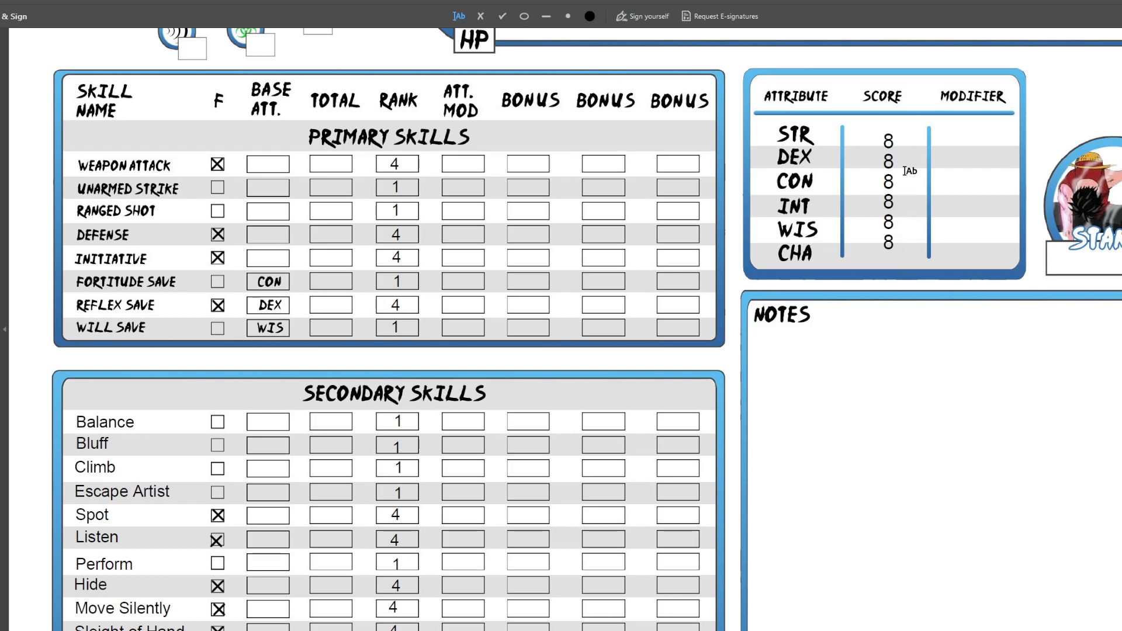
# Write a starting tally of 20 attribute points in the Notes area
pyautogui.click(889, 167)
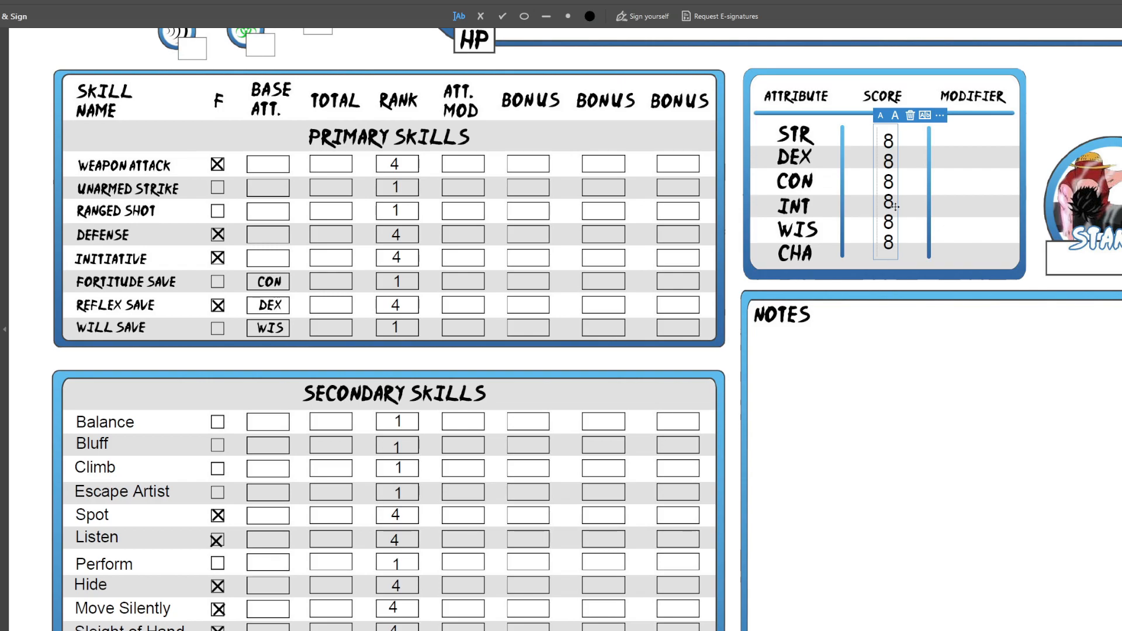
pyautogui.click(956, 255)
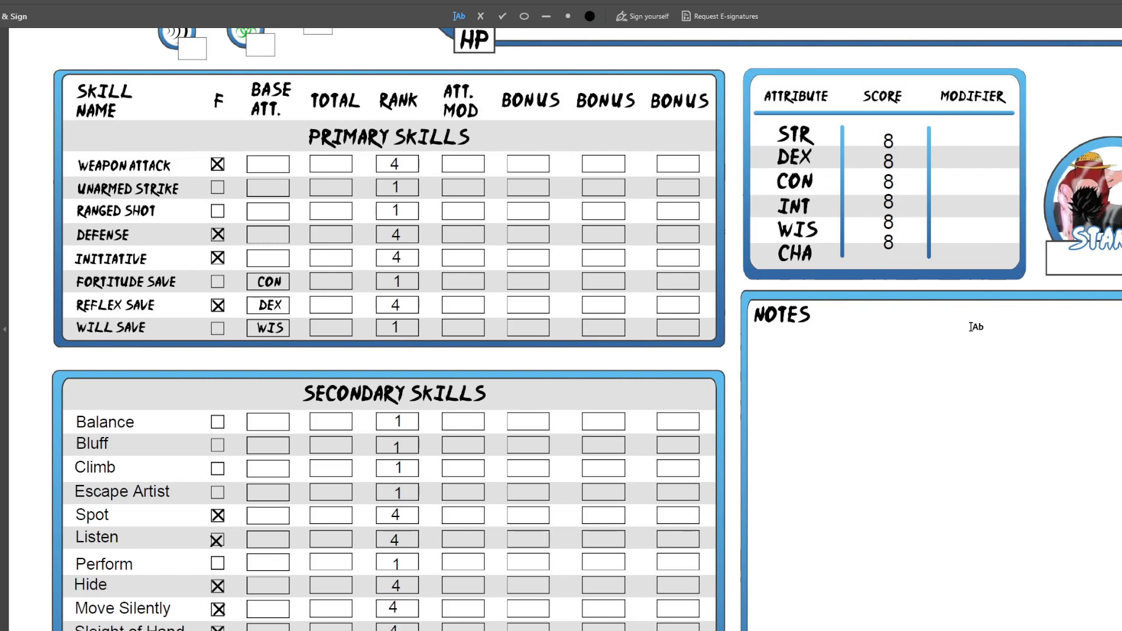
pyautogui.click(918, 354)
pyautogui.write('20')
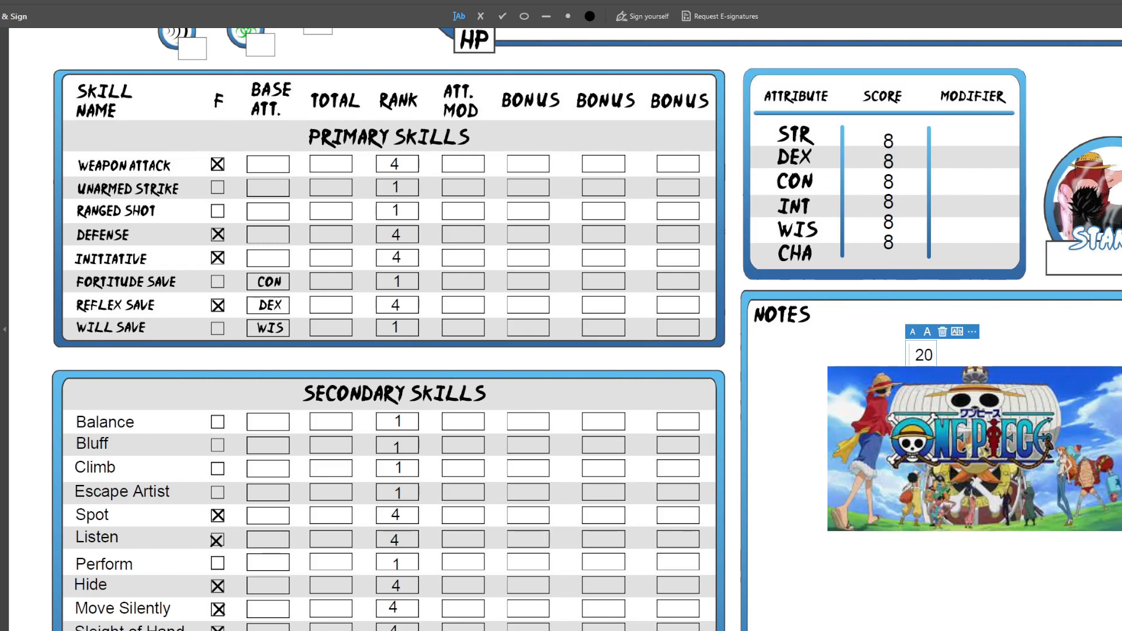
pyautogui.click(1023, 432)
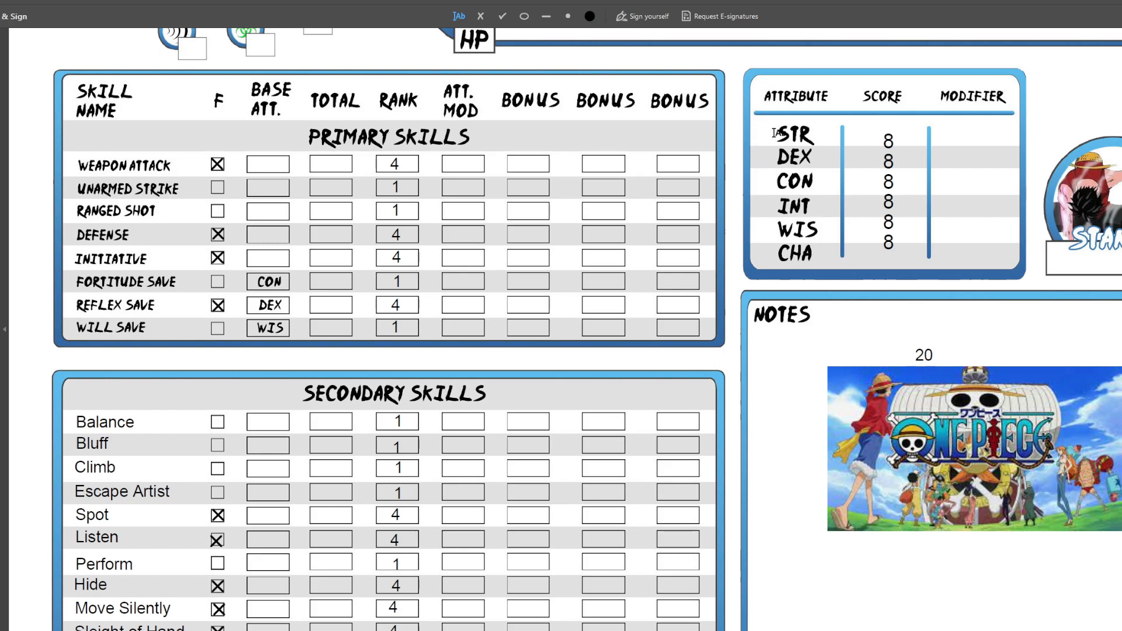
# Set the DEX score to 14 and update the points tally in Notes to 14
pyautogui.click(892, 140)
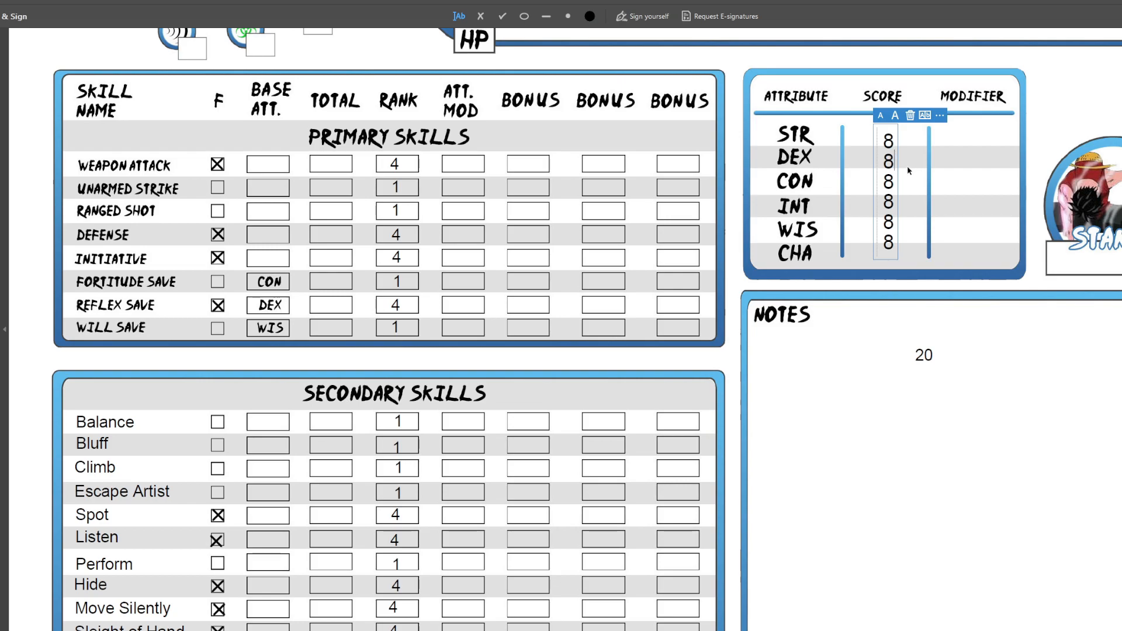
pyautogui.press('BackSpace')
pyautogui.write('14')
pyautogui.click(933, 356)
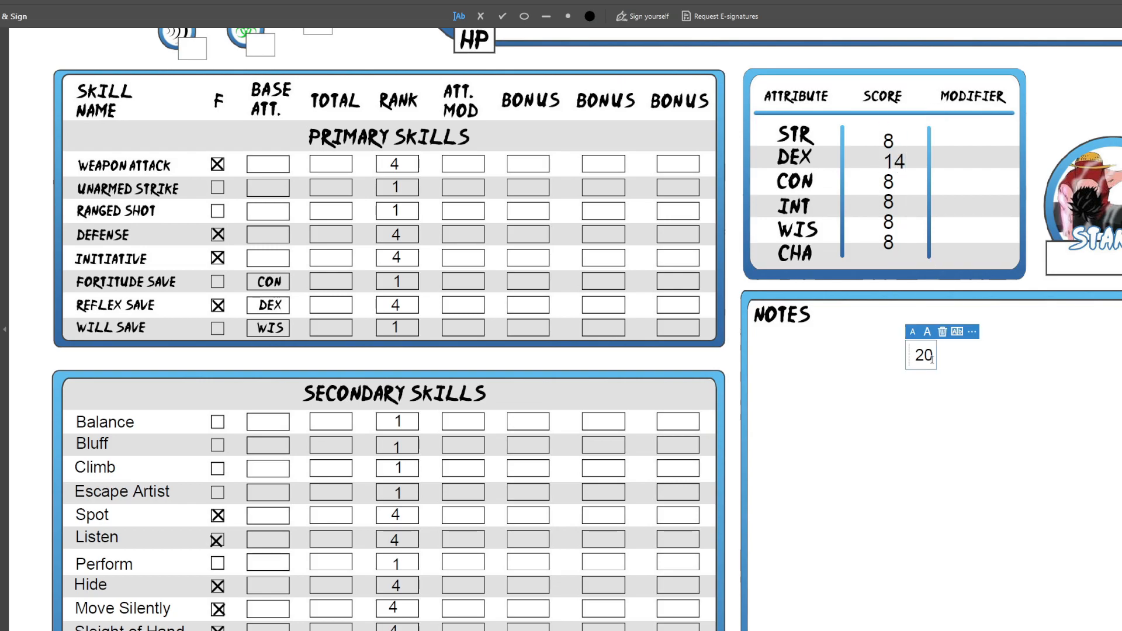
pyautogui.press('BackSpace')
pyautogui.press('BackSpace')
pyautogui.write('14')
# Set the INT score to 12 in the attribute table
pyautogui.click(895, 202)
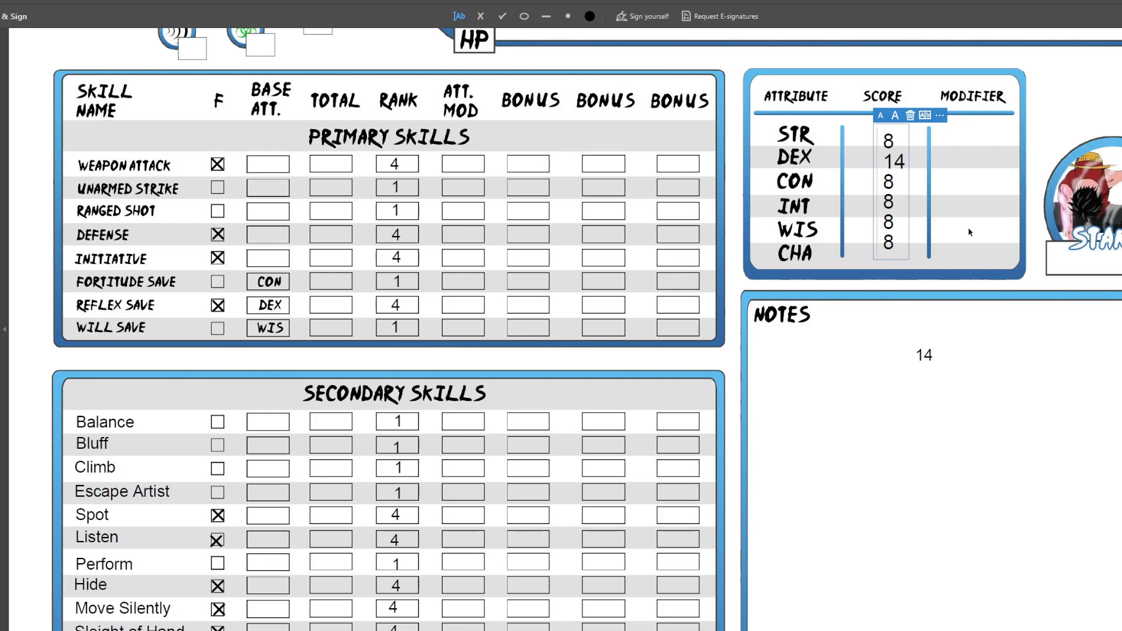
pyautogui.press('BackSpace')
pyautogui.write('12')
# Update the points tally in Notes to 10 and write "5 + CON" beneath it
pyautogui.click(926, 322)
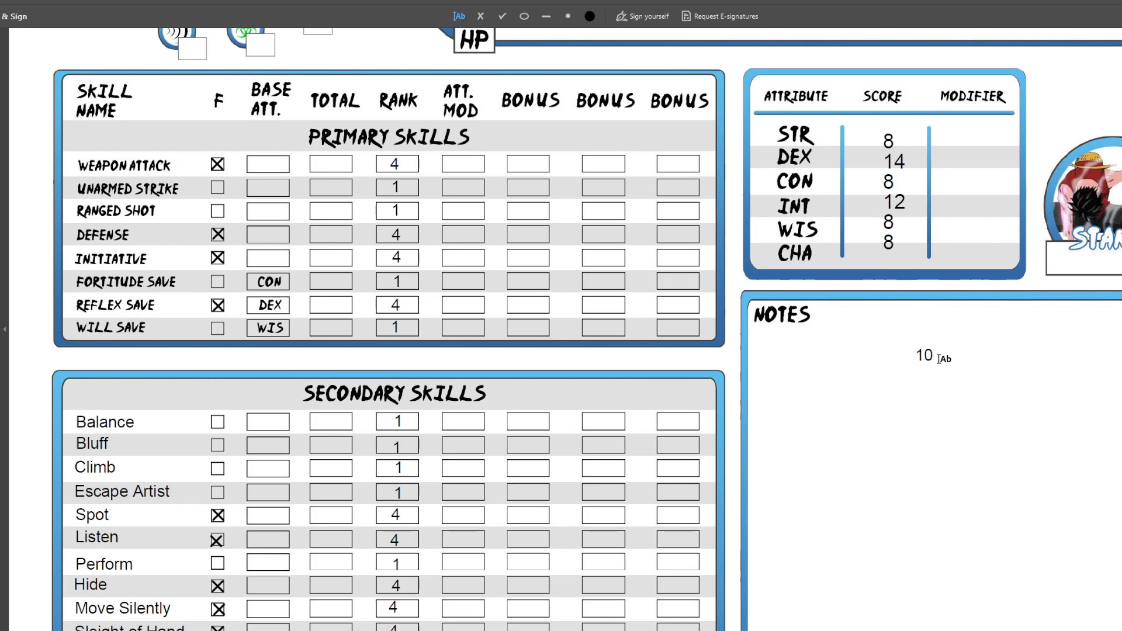
pyautogui.click(887, 405)
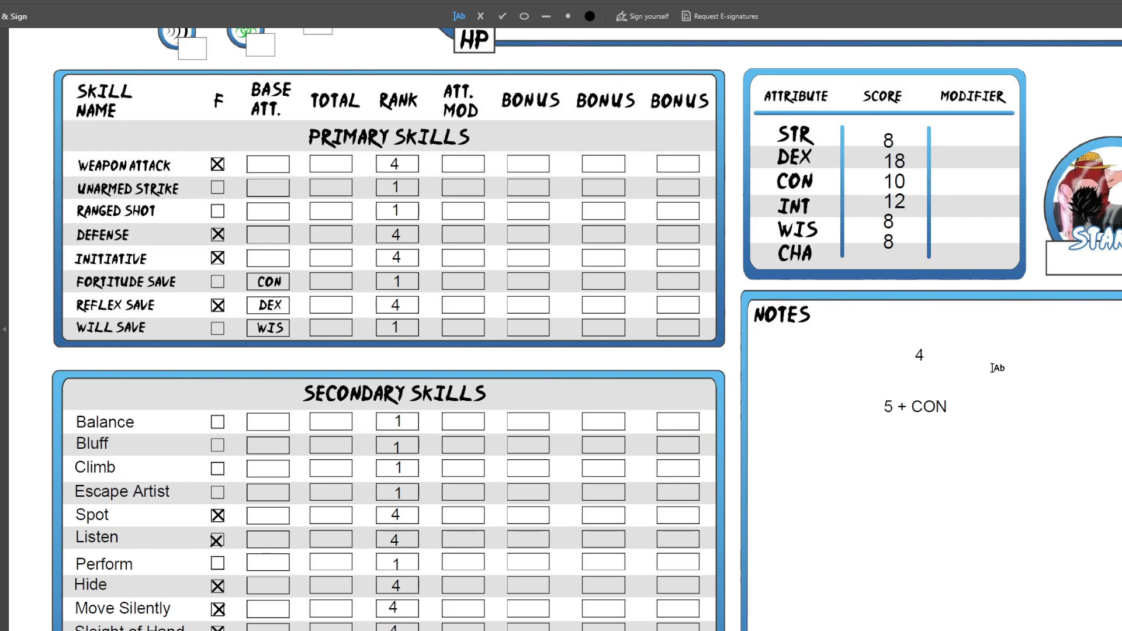
# Set the CHA score to 2 and update the points tally in Notes to 10
pyautogui.click(899, 248)
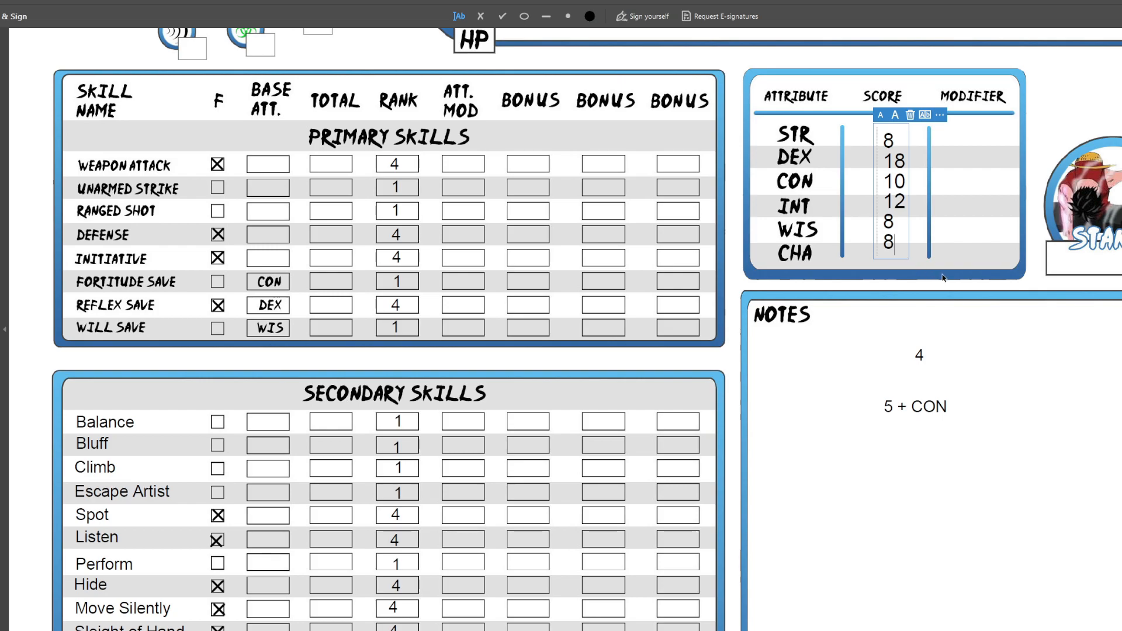
pyautogui.press('BackSpace')
pyautogui.write('2')
pyautogui.click(1001, 363)
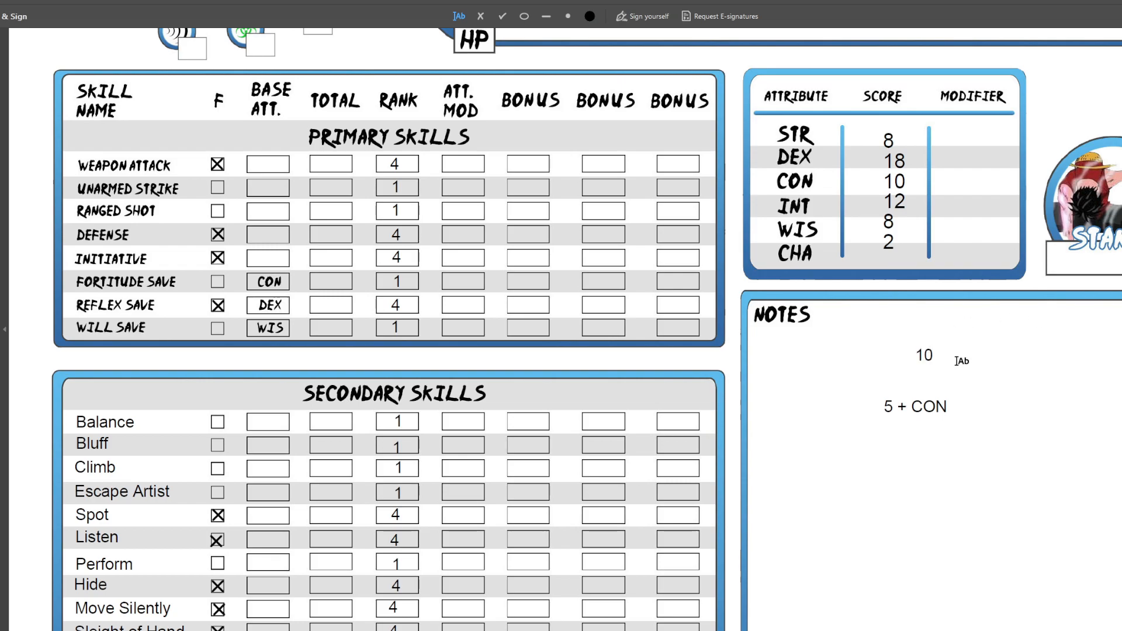